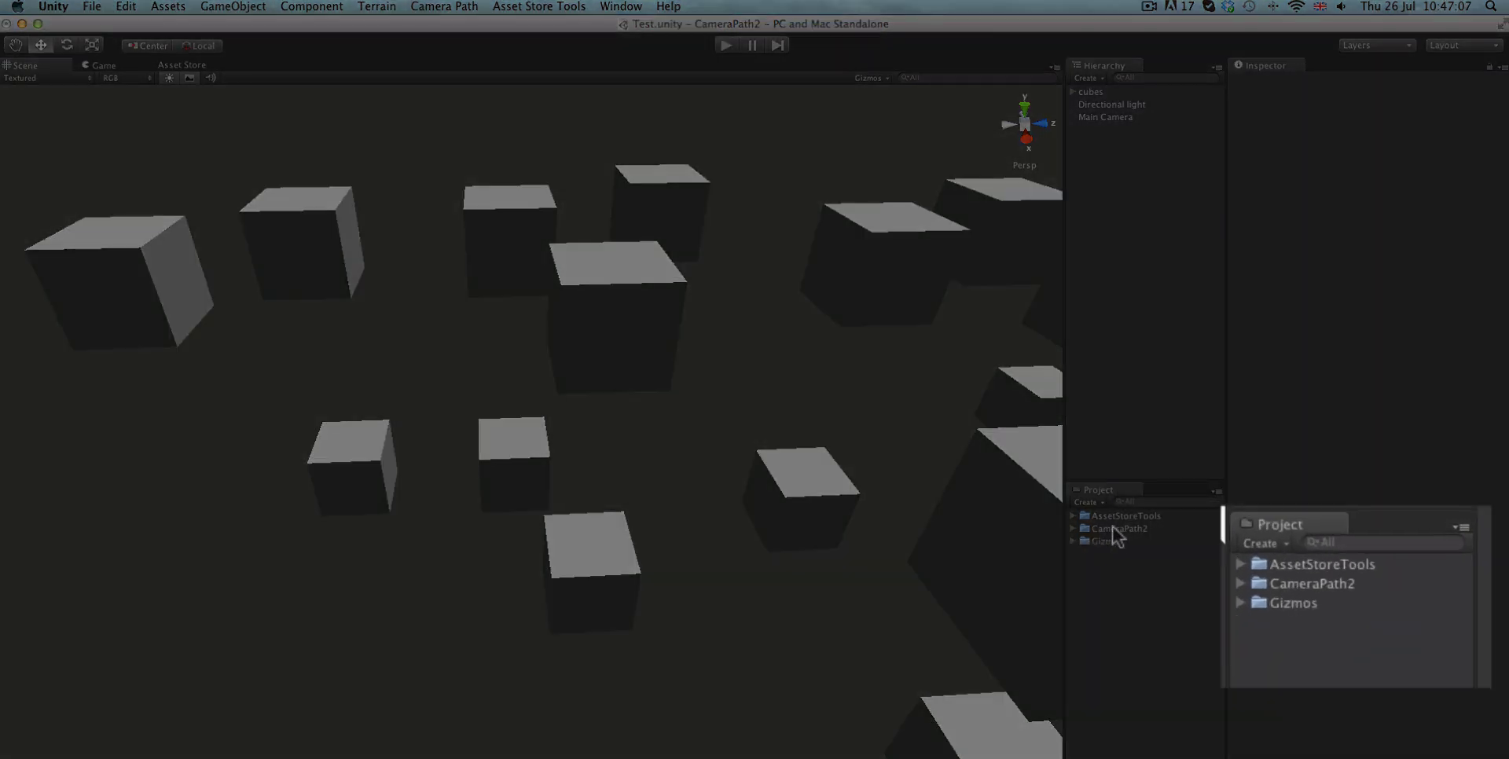
Step: Expand the CameraPath2 folder in the Project panel to list Editor, Gizmos, Scenes and Scripts
click(1114, 529)
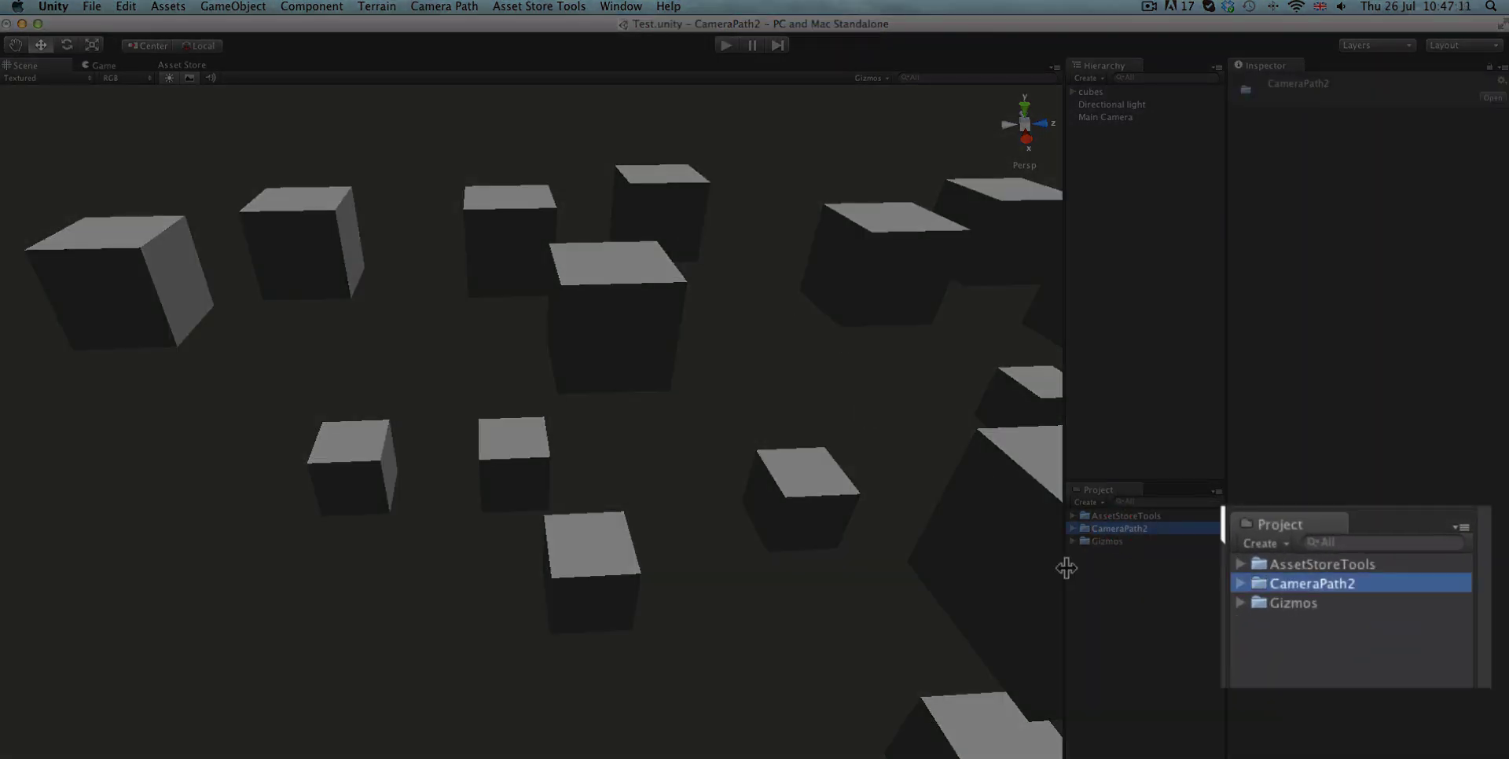
click(1074, 530)
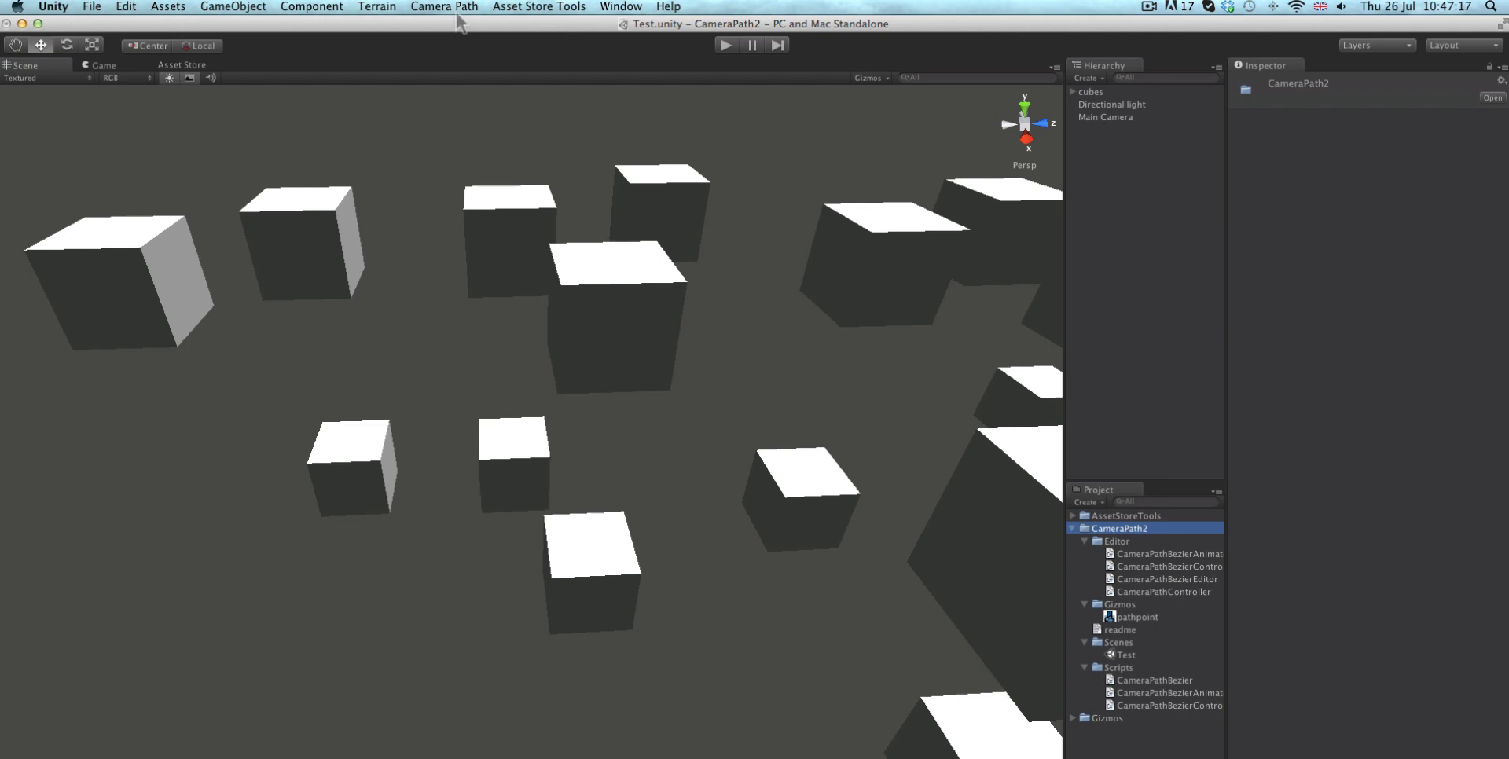
Step: Create a New Camera Path from the Camera Path menu and frame it among the cubes
click(461, 14)
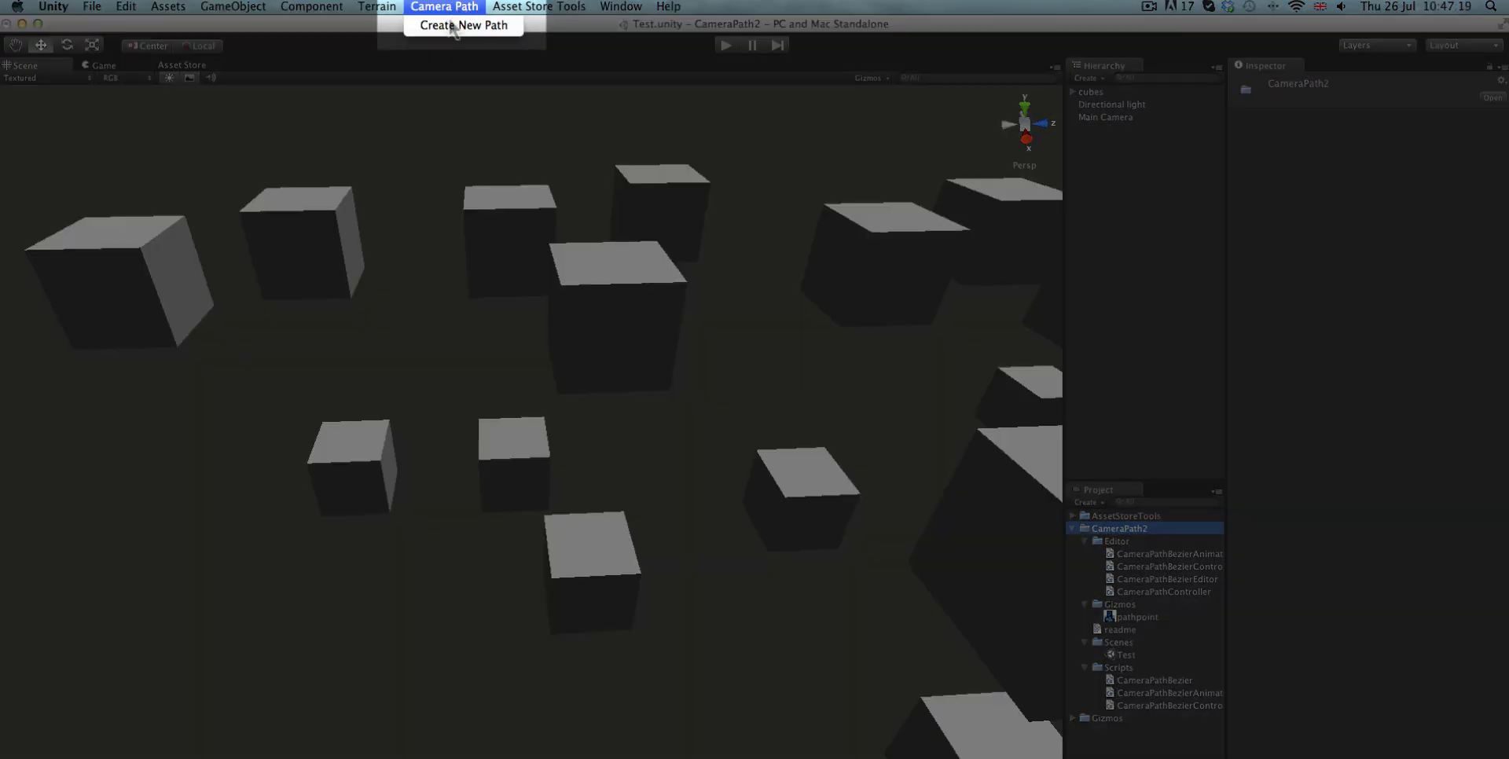
click(453, 27)
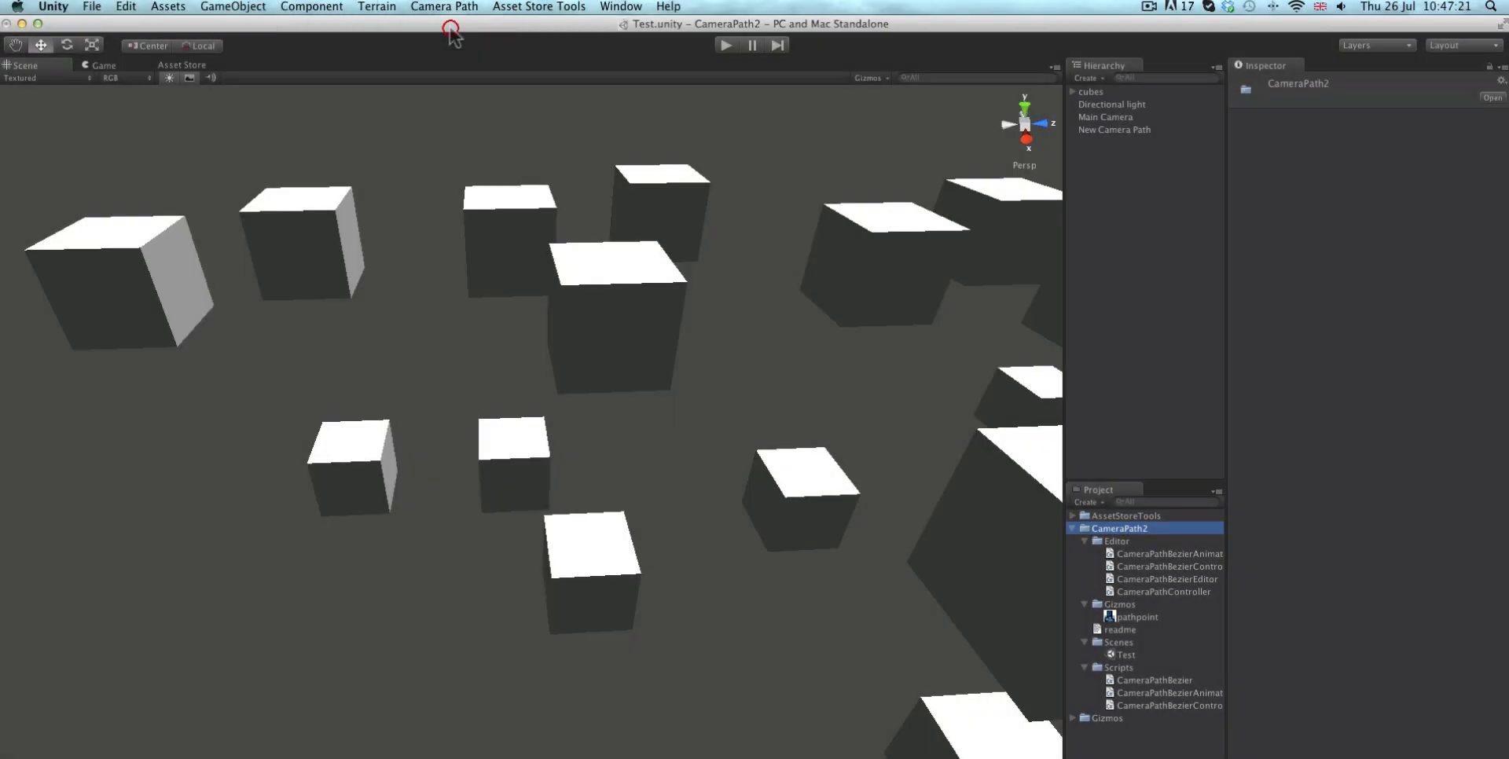
click(1114, 130)
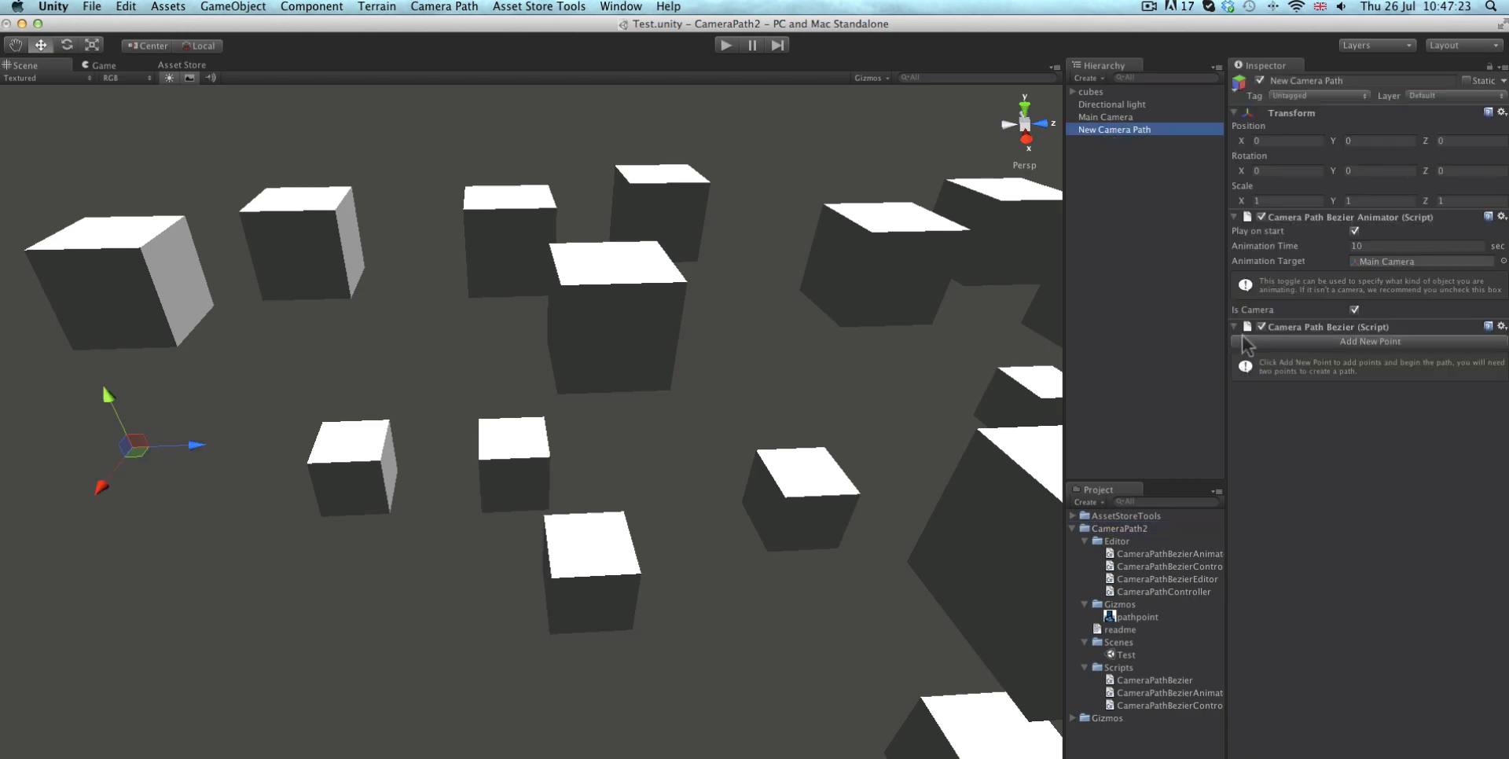
double_click(1112, 131)
right_drag(798, 318, 831, 283)
key(w)
alt+drag(833, 287, 1425, 363)
Step: Add two control points to the camera path and select the first one
click(1387, 343)
click(1431, 423)
alt+drag(693, 423, 691, 366)
click(775, 643)
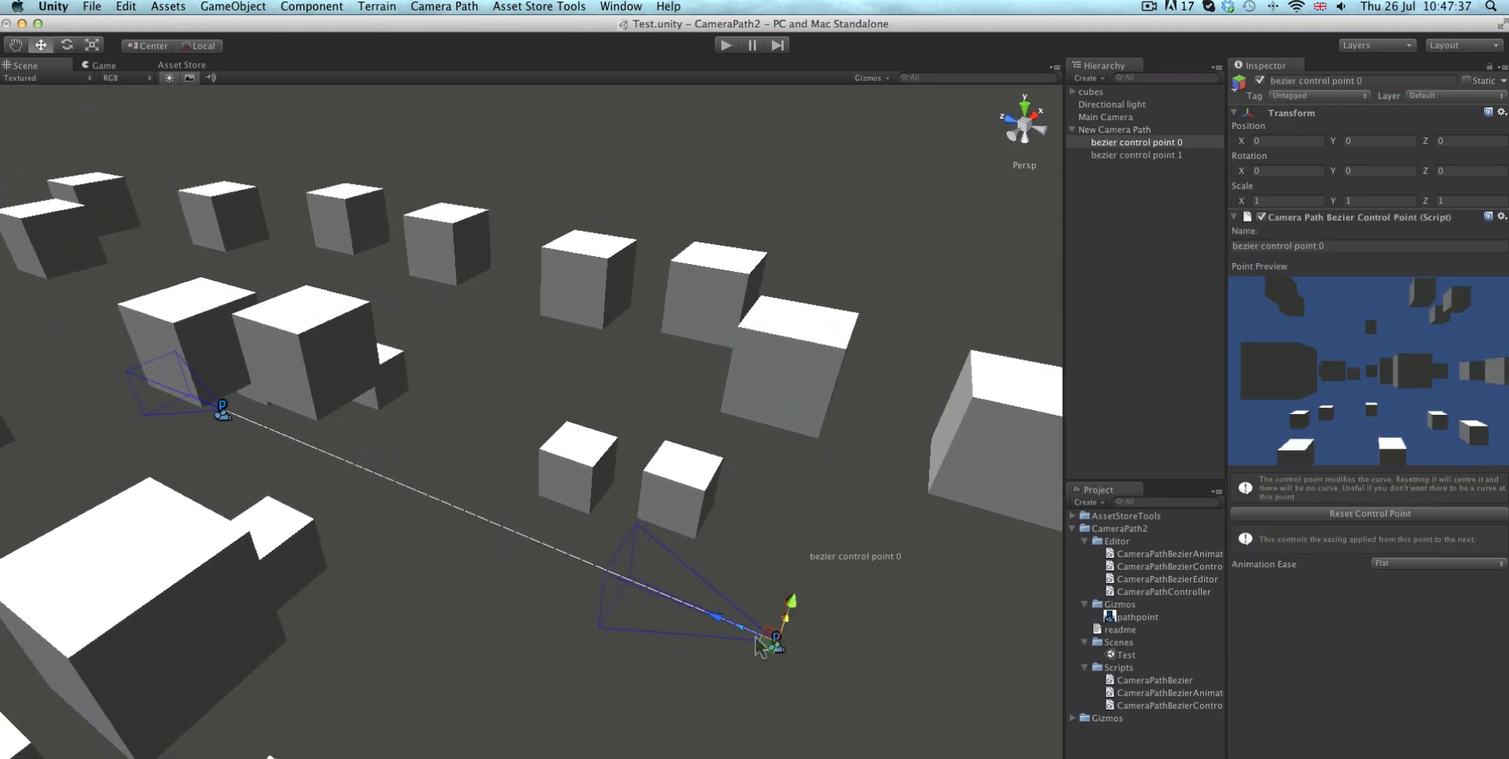
alt+drag(739, 650, 670, 609)
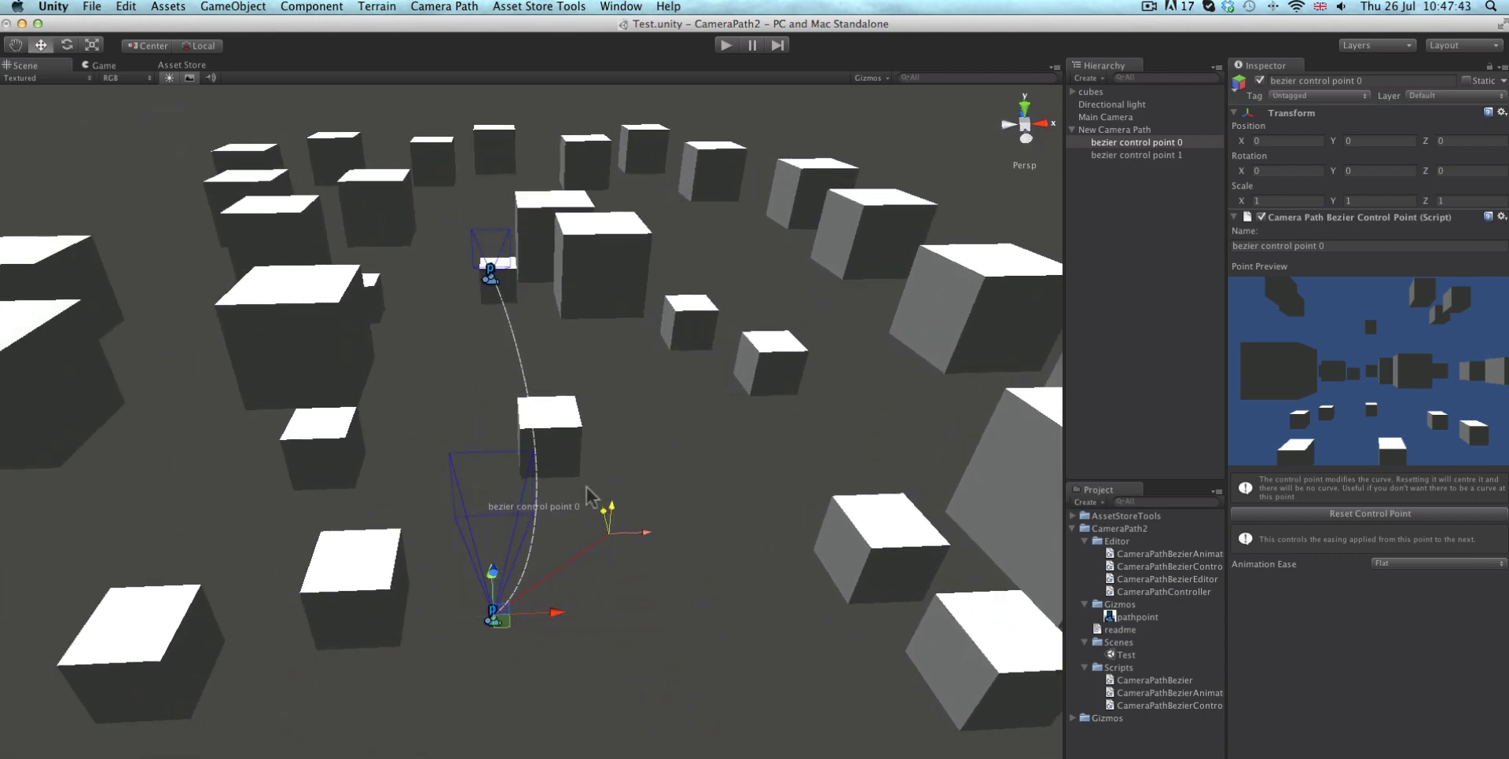
Step: Drag bezier control point 1's curve handles to bend the path
click(489, 282)
drag(523, 272, 581, 241)
right_drag(516, 494, 303, 566)
key(w)
alt+drag(305, 574, 174, 581)
right_drag(172, 576, 178, 582)
key(s)
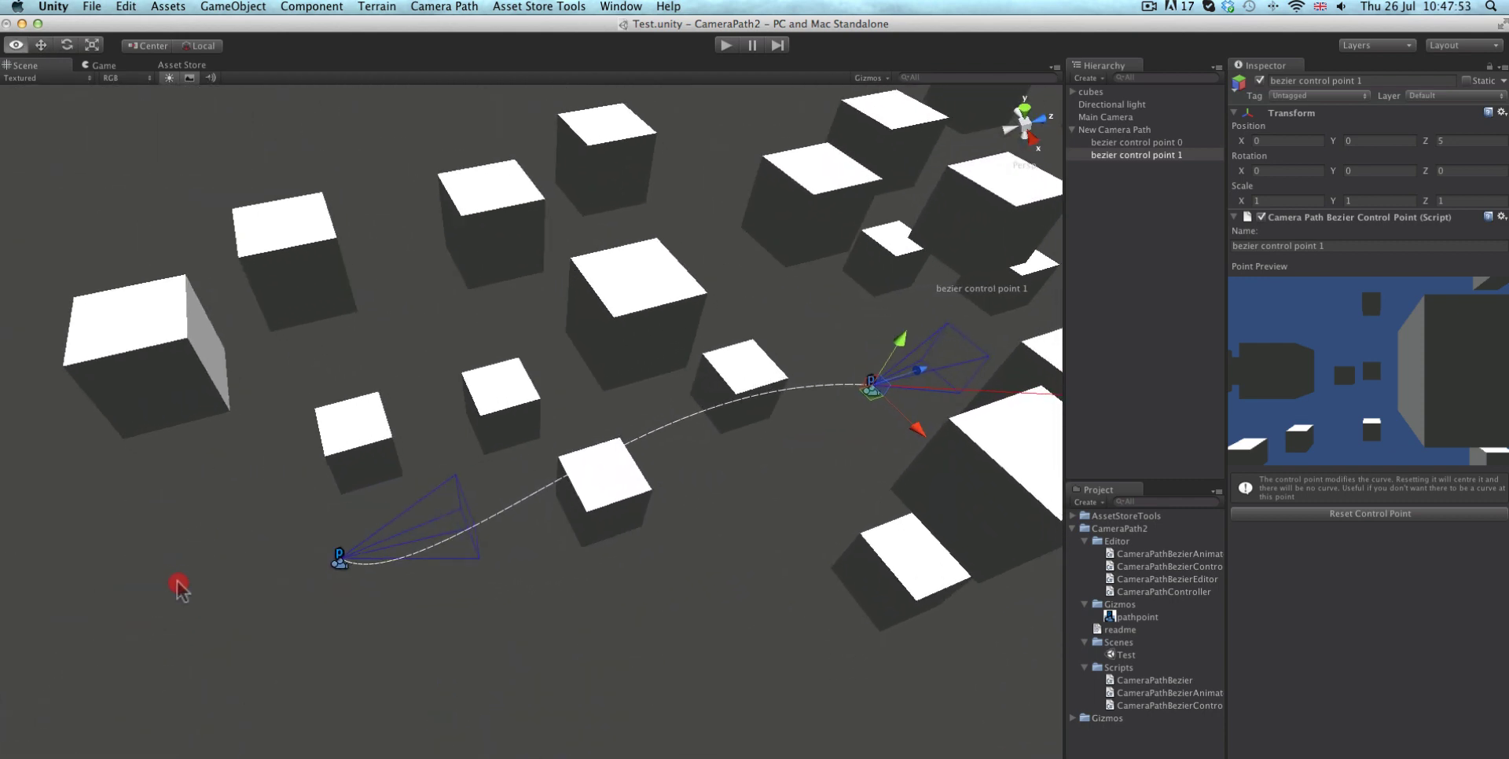
Step: Bend the path at bezier control point 0 into an S-curve, then reselect control point 1
click(343, 564)
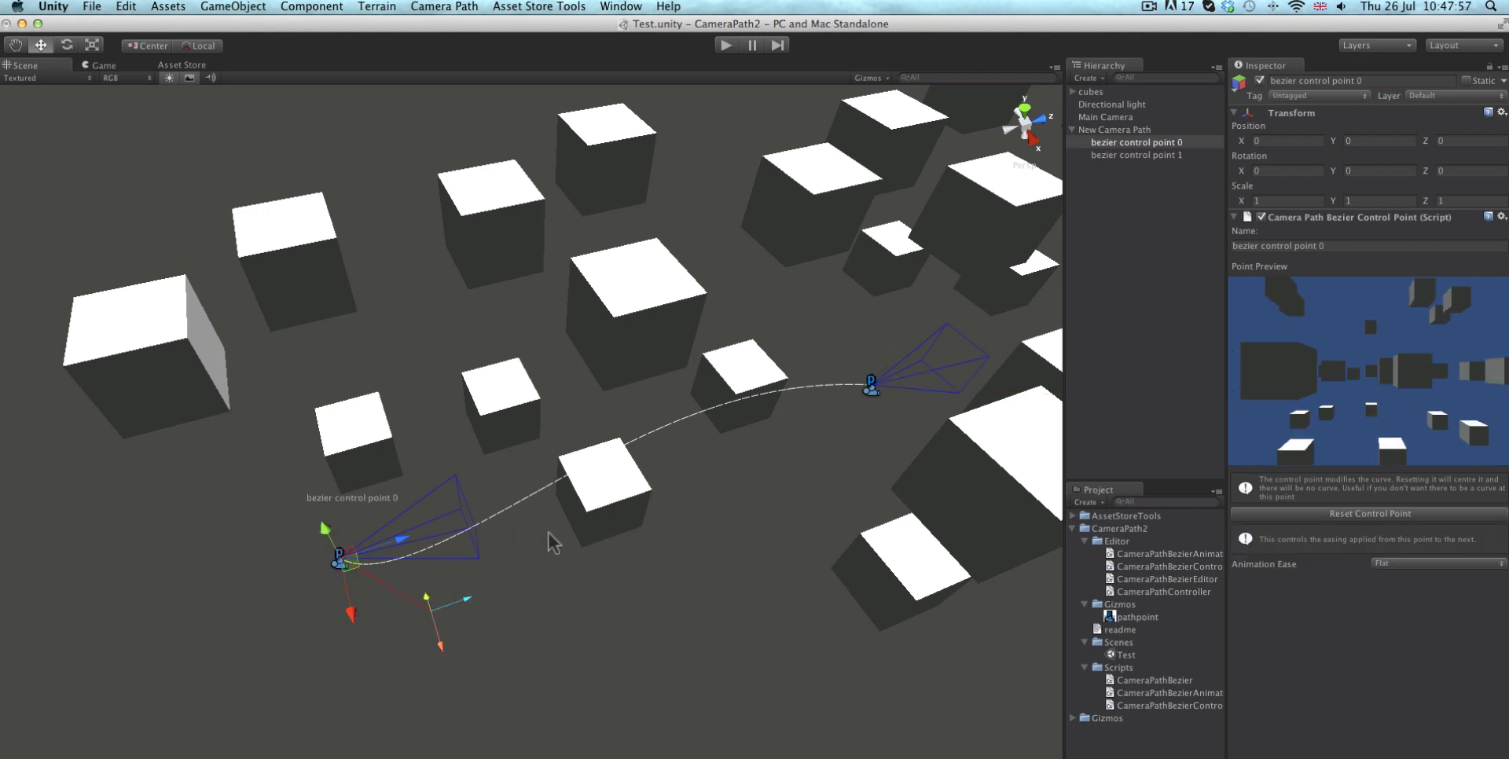
drag(470, 607, 852, 468)
click(735, 432)
alt+drag(735, 433, 801, 502)
click(728, 429)
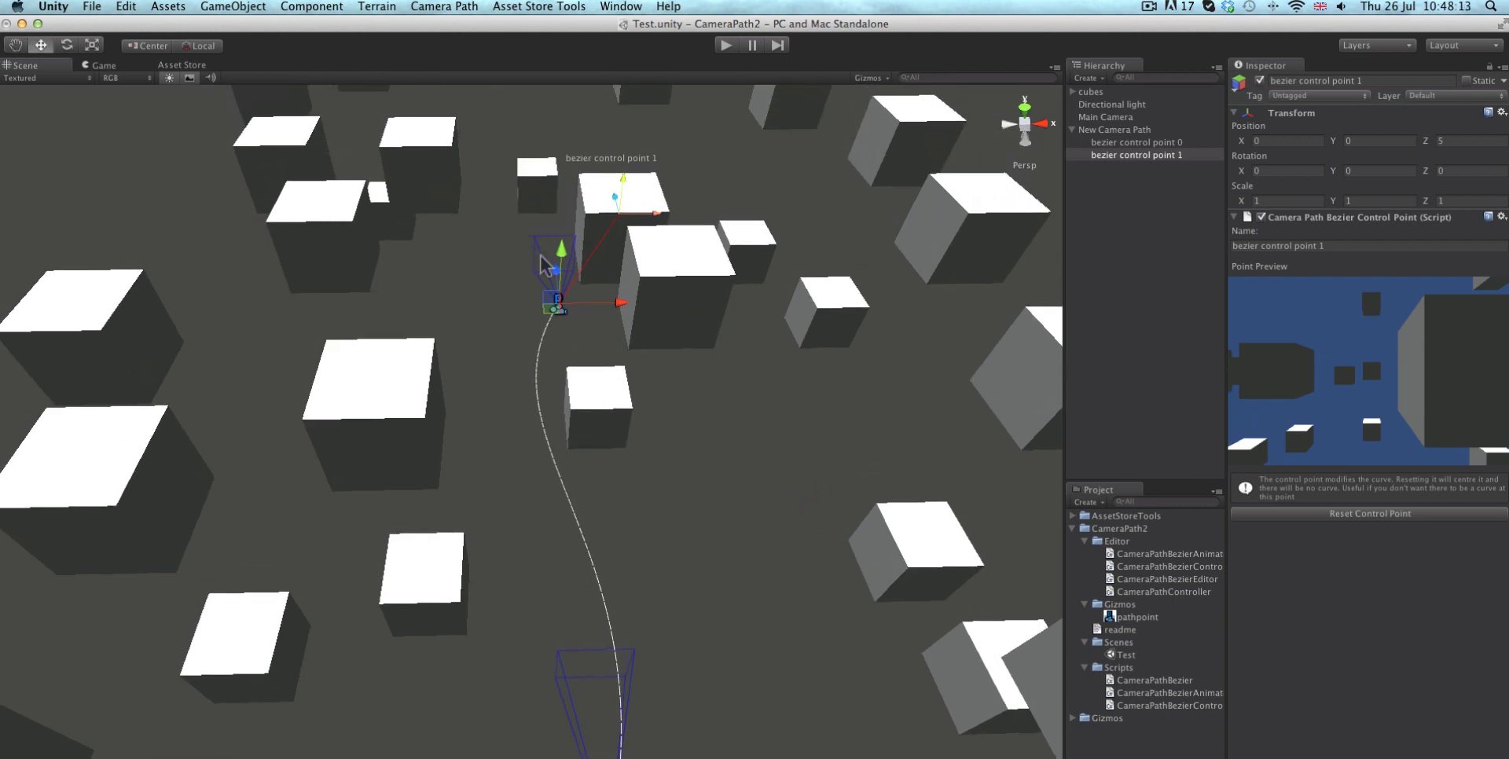
Step: Rotate bezier control point 1 to about -2.71, -31.47, 3.47 so its preview faces the cubes
key(e)
drag(582, 311, 756, 314)
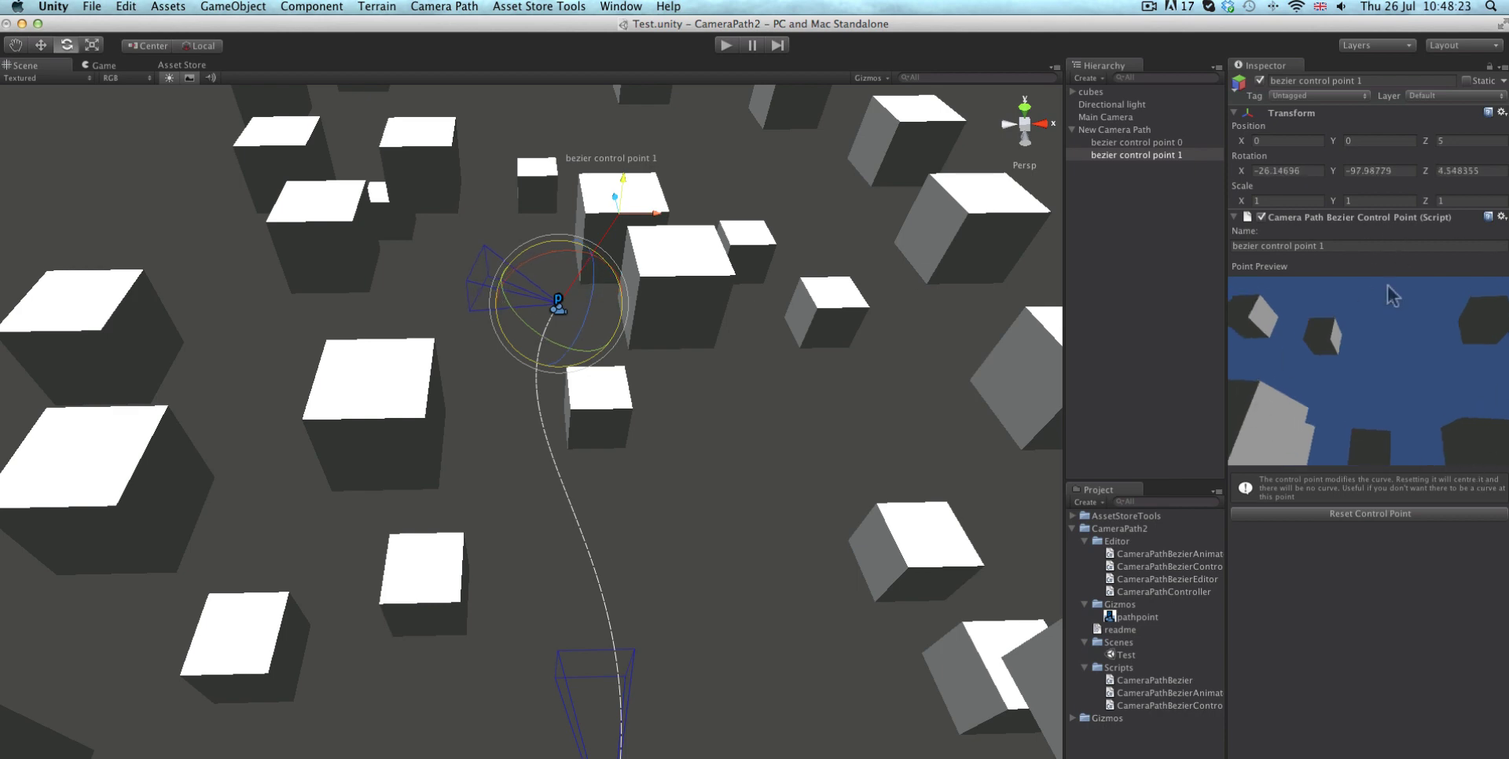
mouse_move(522, 304)
mouse_down()
mouse_move(509, 277)
mouse_move(487, 294)
mouse_move(544, 311)
mouse_move(492, 365)
mouse_move(598, 348)
mouse_move(523, 296)
mouse_up()
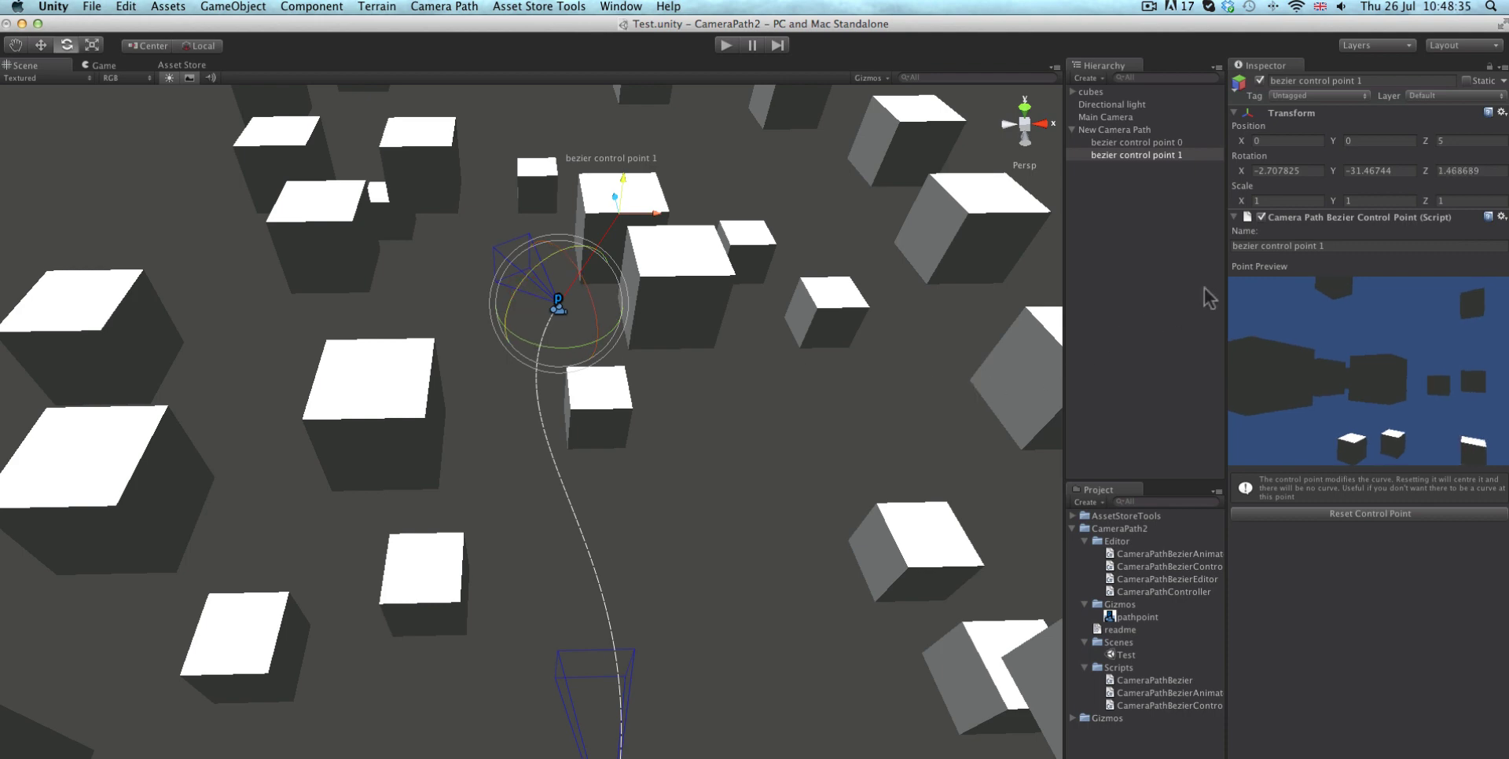
Step: Set the New Camera Path's Camera Mode to Target
click(1139, 130)
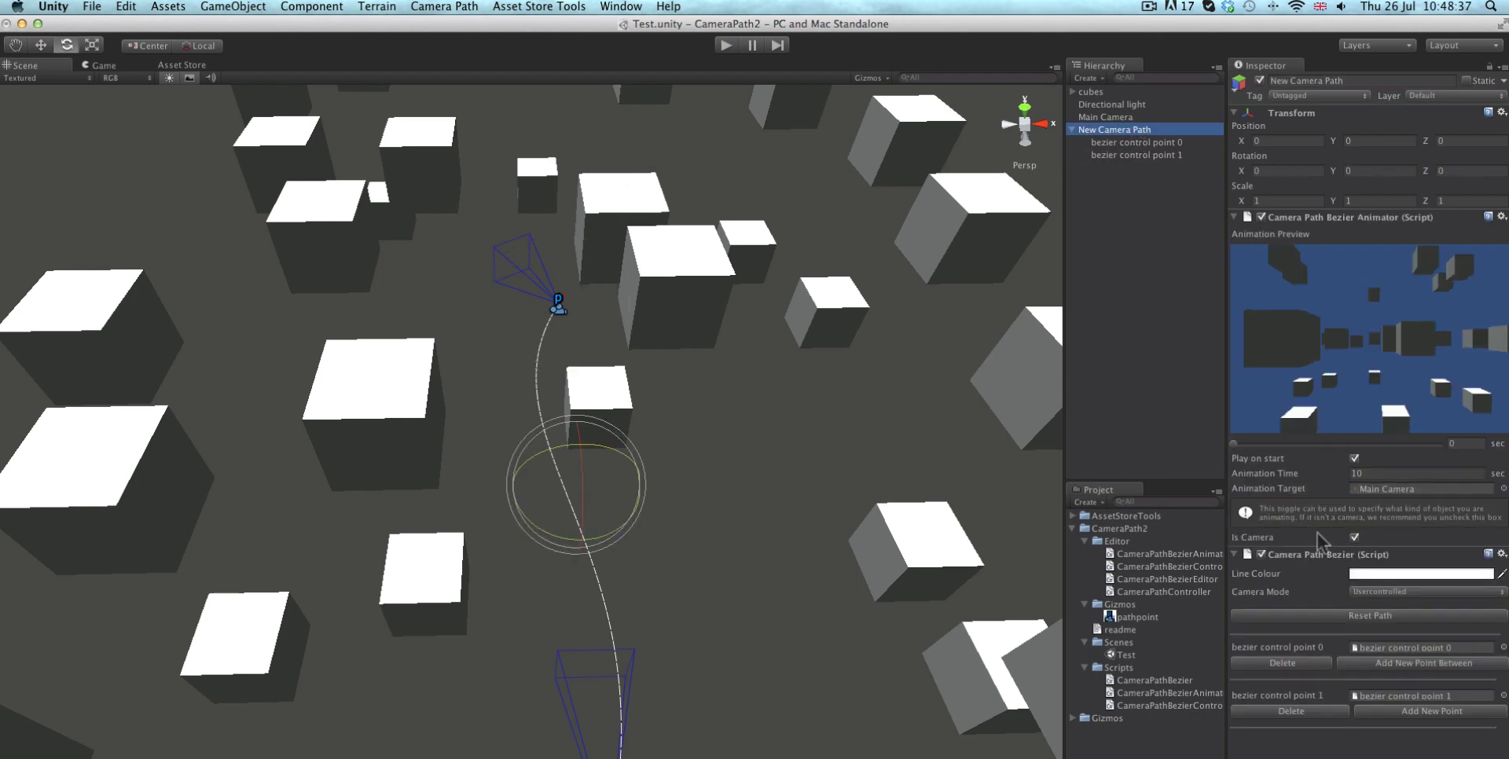
click(1396, 593)
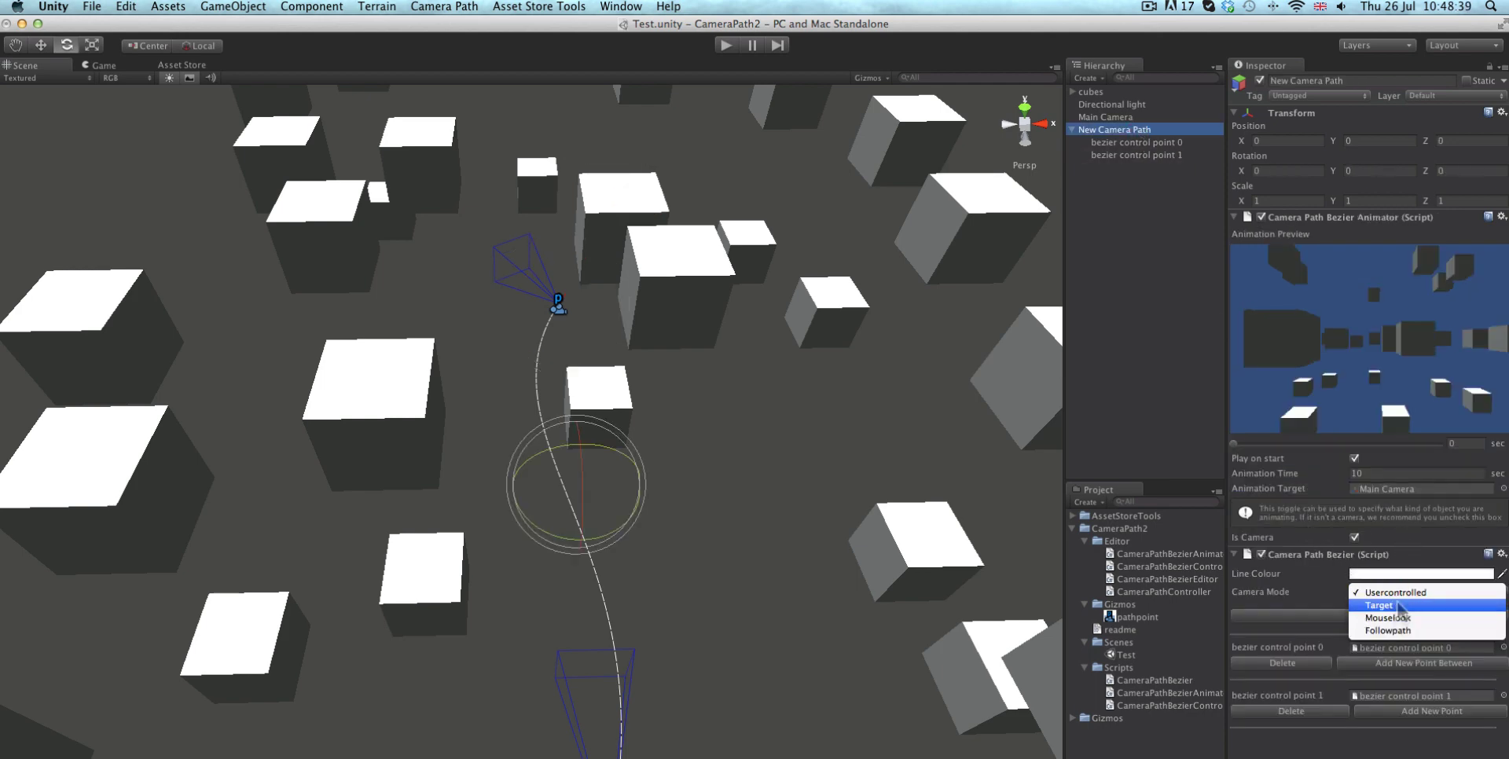
click(1398, 606)
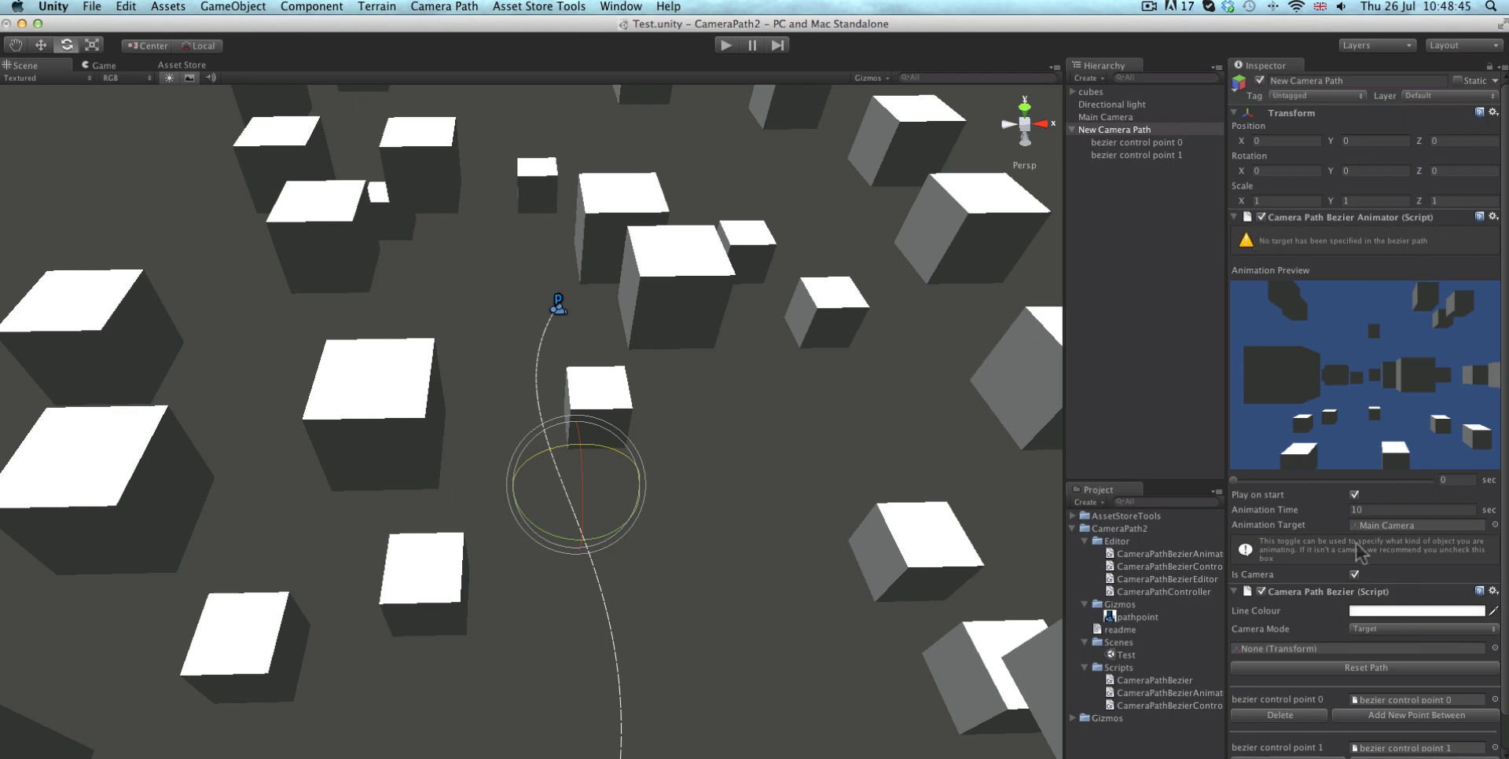
Step: Assign a Cube as the path's look-at target, shown by a red line
right_drag(817, 370, 876, 347)
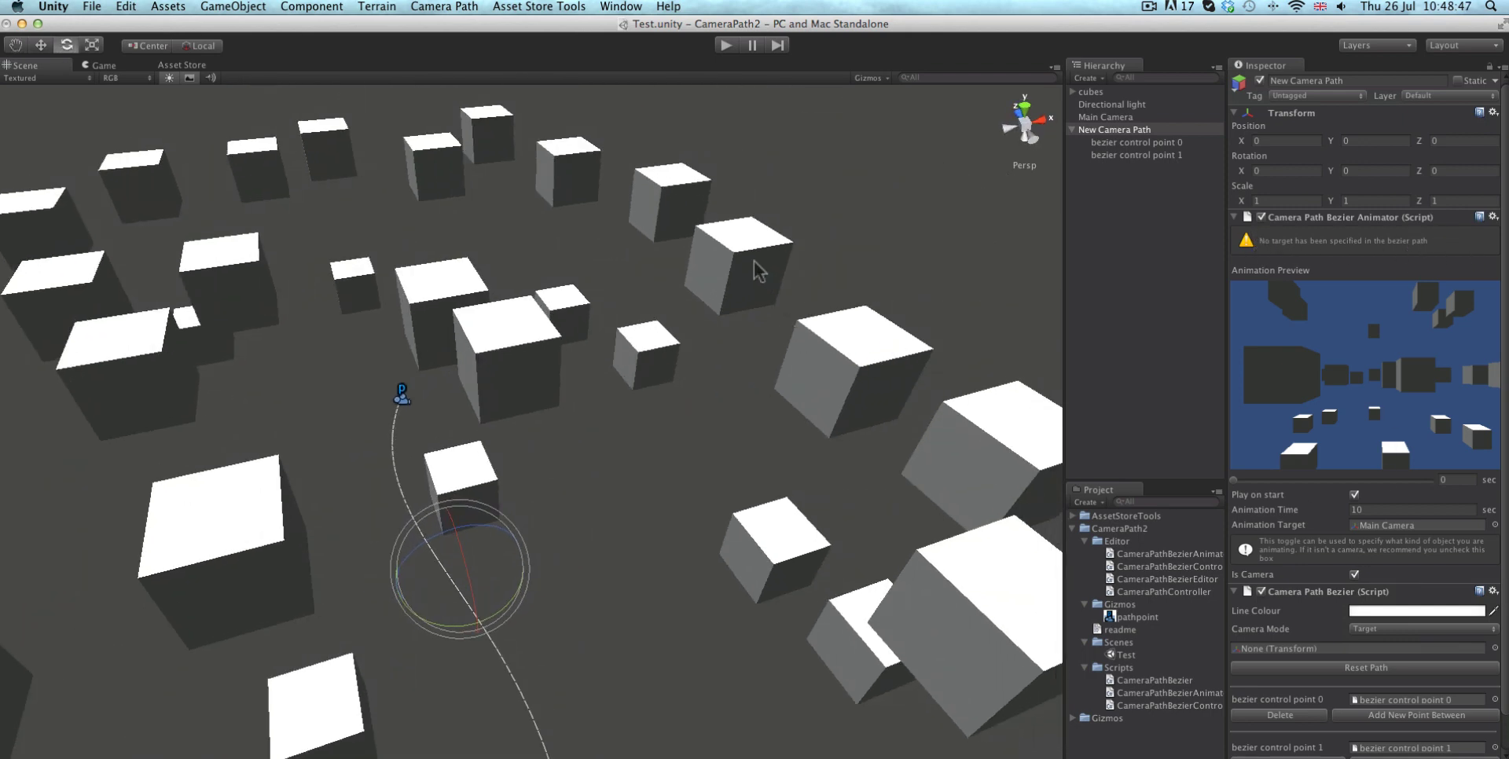
click(757, 271)
scroll(1144, 290, down, 5)
click(1108, 449)
drag(1102, 259, 1314, 648)
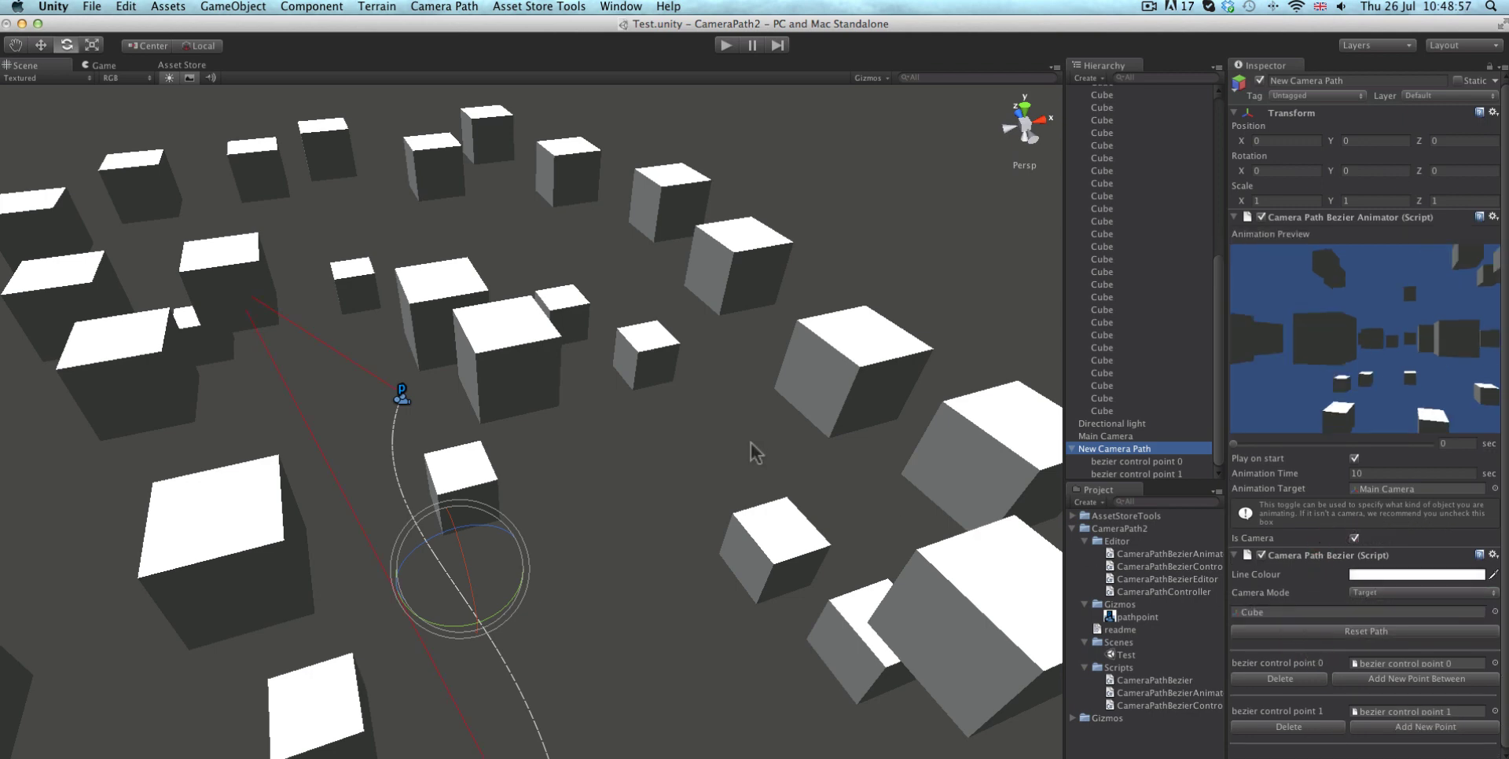
Step: Collapse the cubes group in the Hierarchy so the path and its points sit together
right_drag(684, 343, 1150, 368)
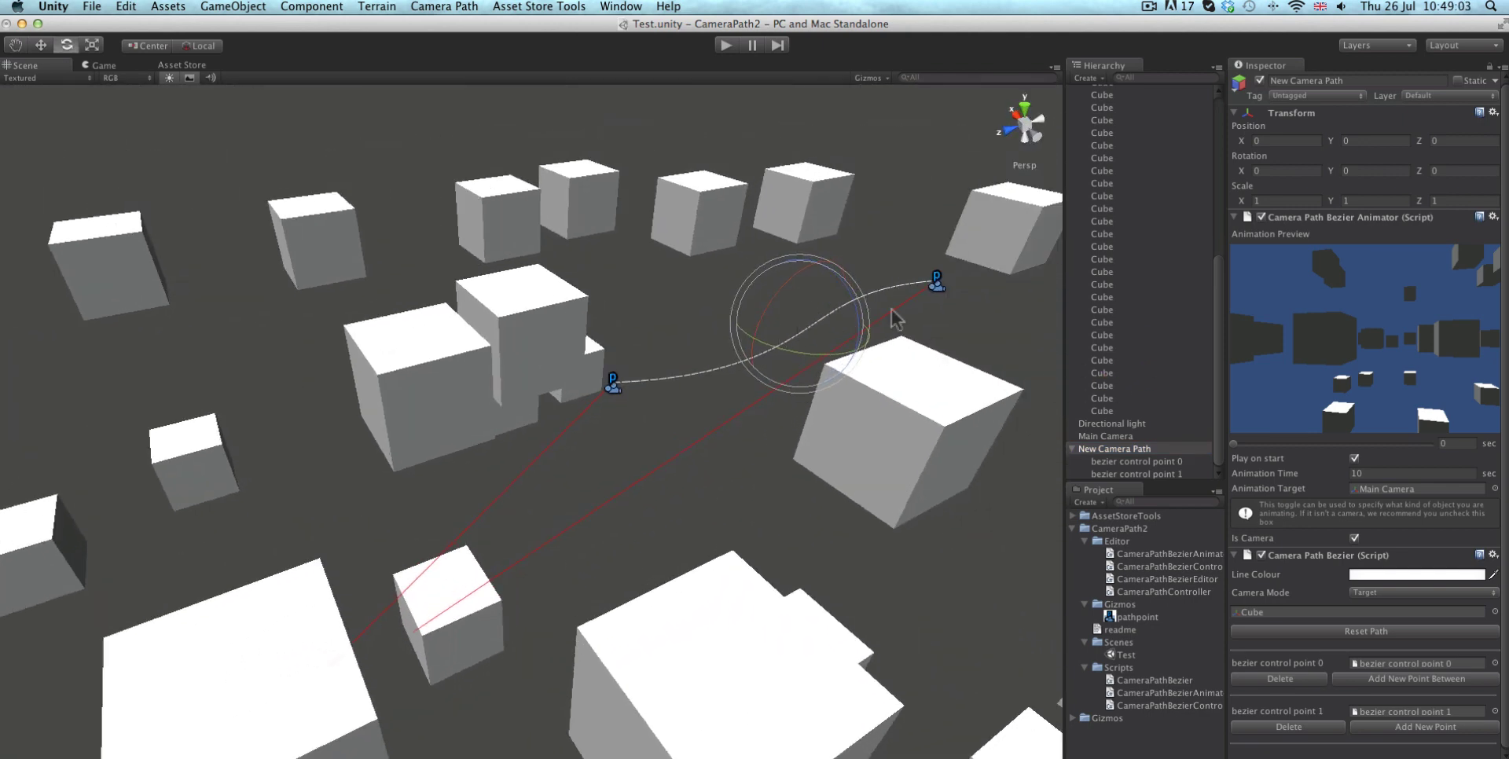
scroll(1132, 165, up, 3)
click(1074, 92)
Step: Compare the previews of bezier control points 0 and 1, then reselect New Camera Path
click(1171, 142)
click(1170, 164)
click(1170, 156)
click(1171, 143)
click(1172, 155)
click(1171, 142)
click(1170, 155)
click(1171, 142)
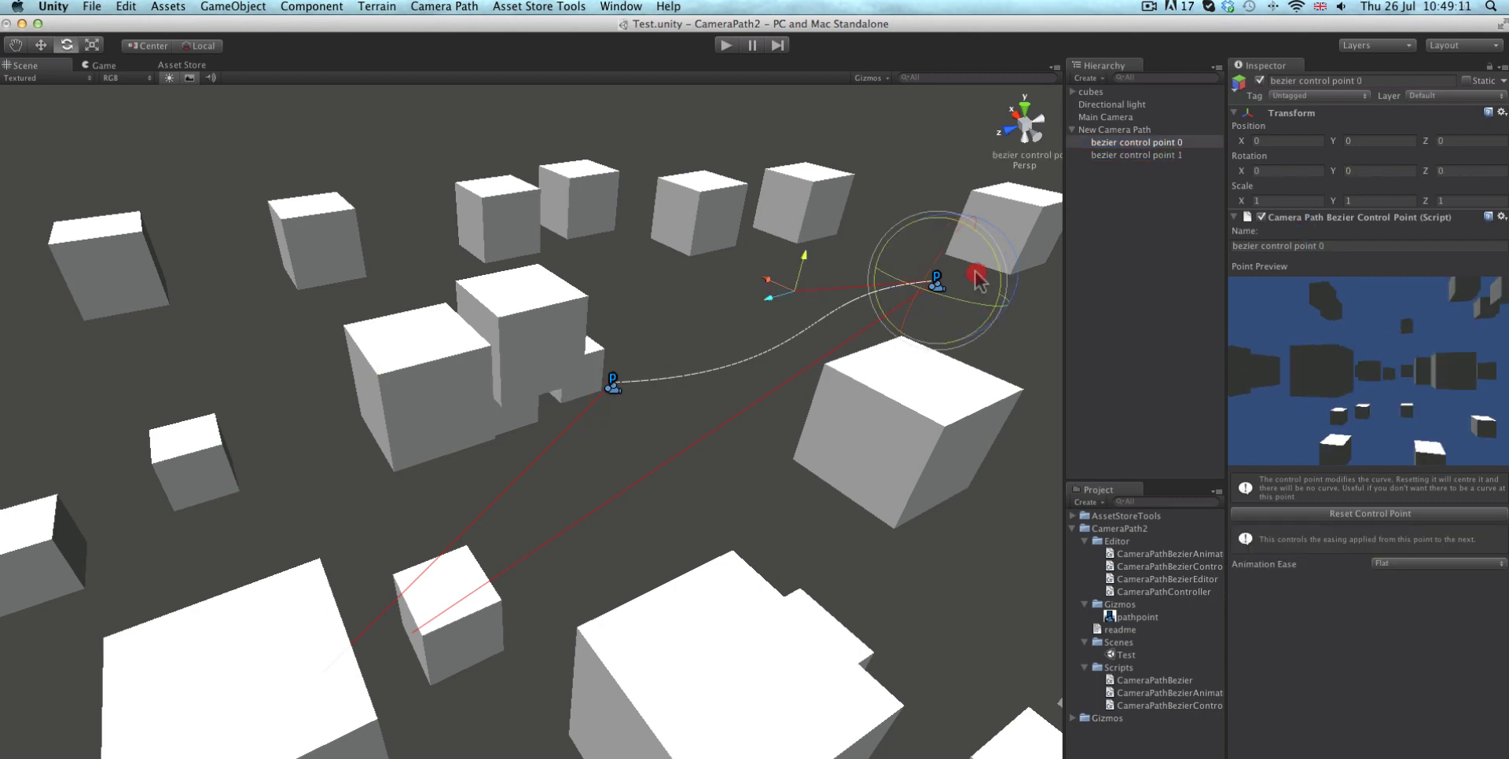
click(1128, 130)
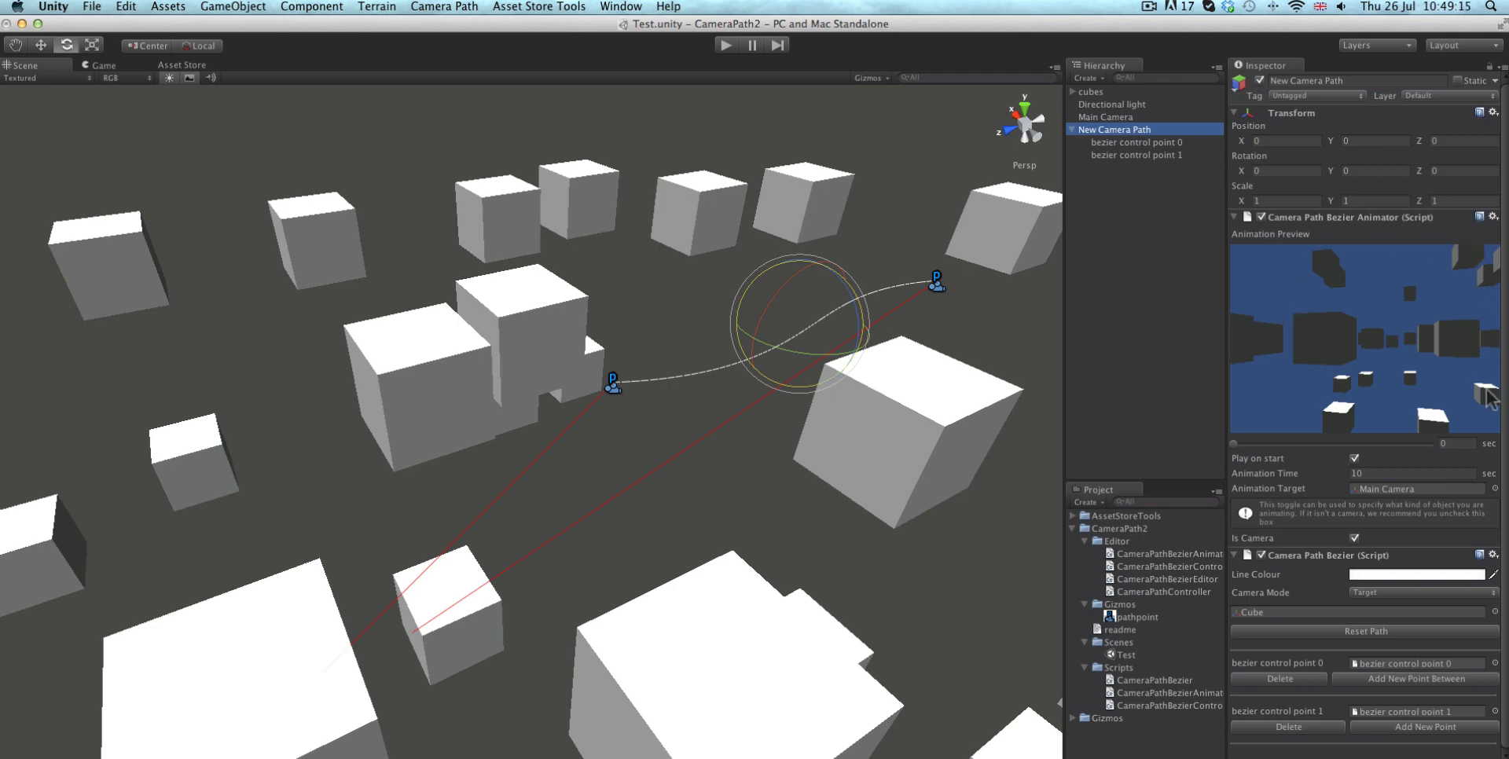
Step: Delete bezier control point 1, add a new point, and scrub the Animation Preview
click(1301, 727)
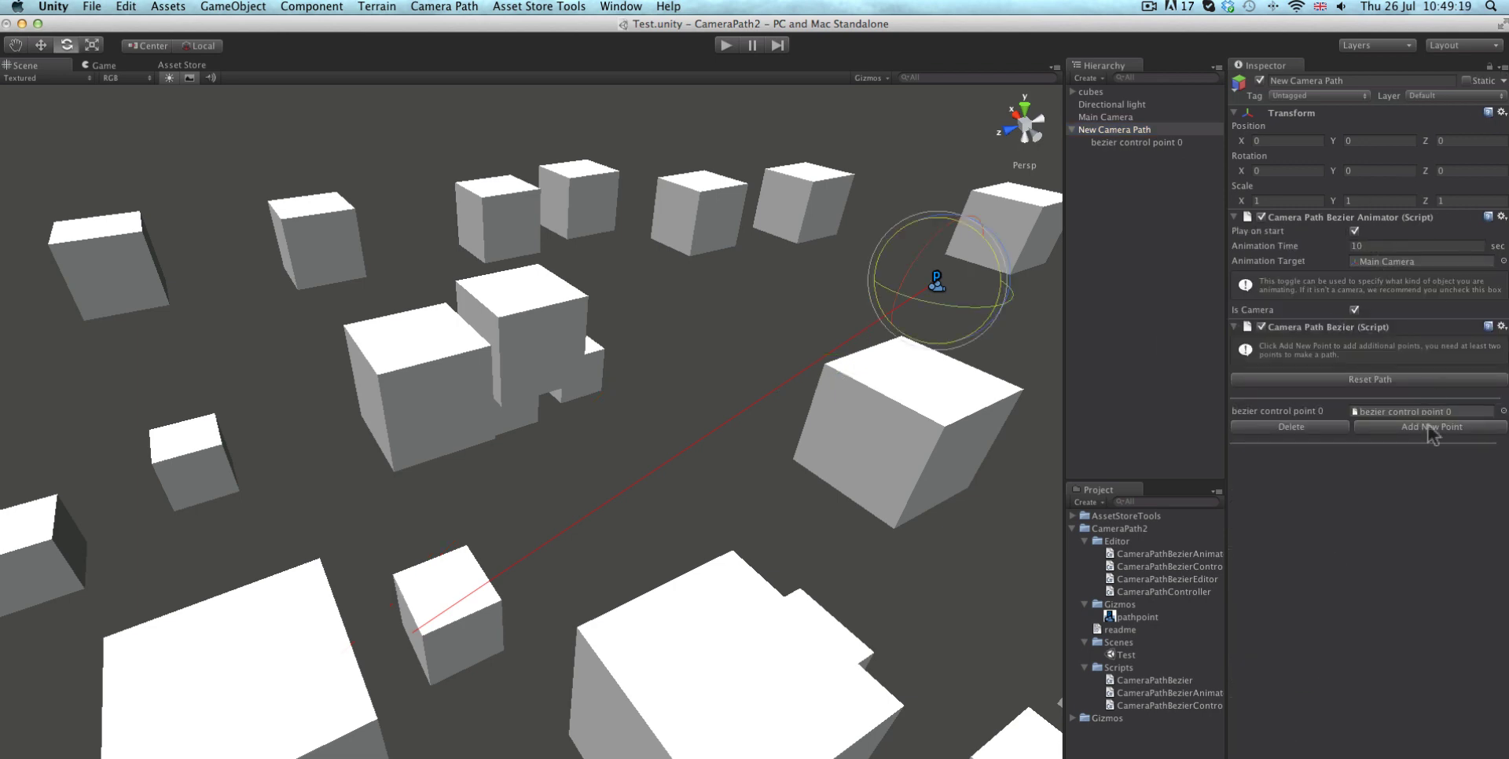
click(1430, 427)
alt+drag(965, 542, 757, 522)
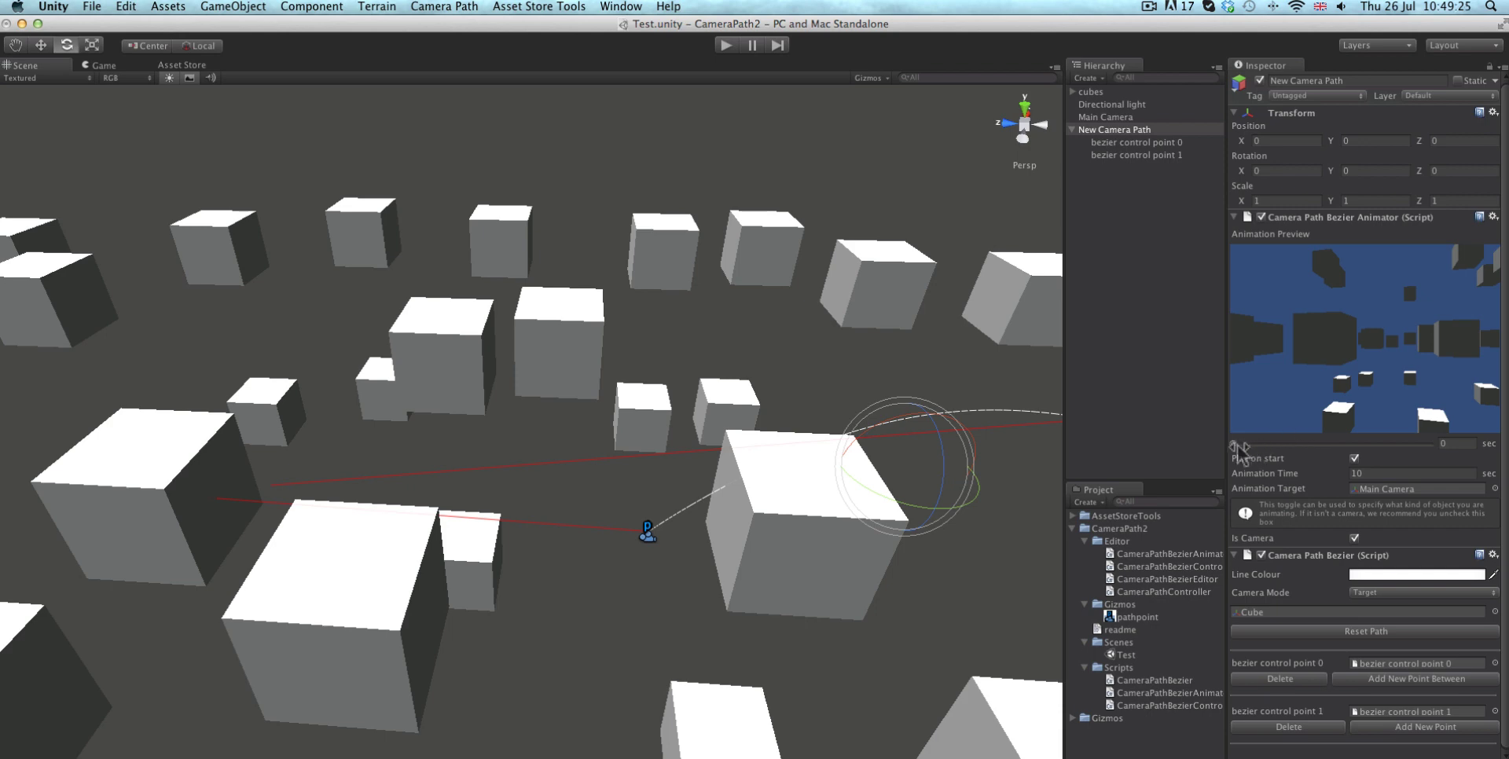
mouse_move(1236, 447)
mouse_down()
mouse_move(1442, 449)
mouse_move(1195, 448)
mouse_move(1381, 448)
mouse_move(1242, 446)
mouse_up()
Step: Move the new control point along Z and X so the path runs between the cubes
click(647, 532)
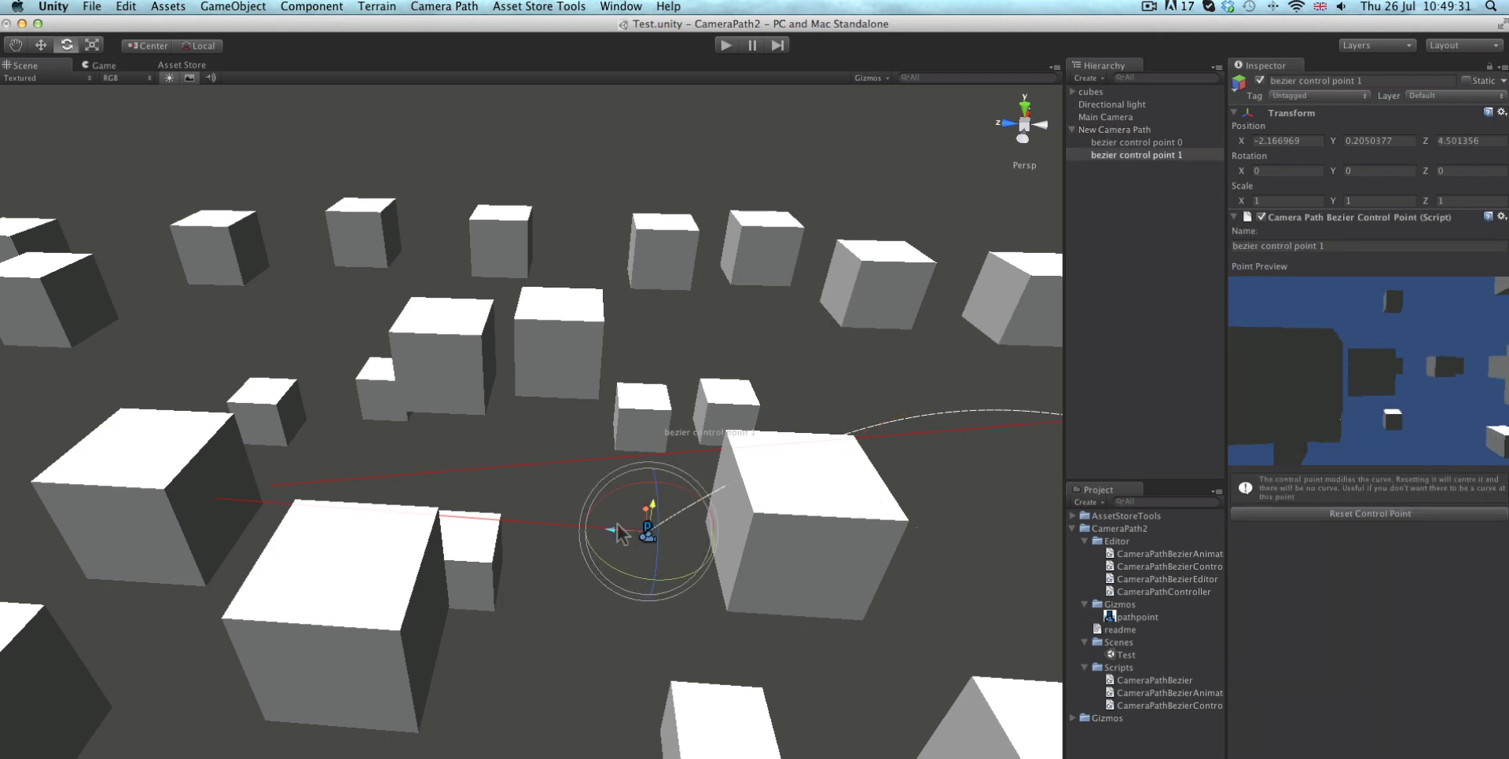
key(w)
drag(632, 532, 413, 524)
drag(485, 492, 496, 423)
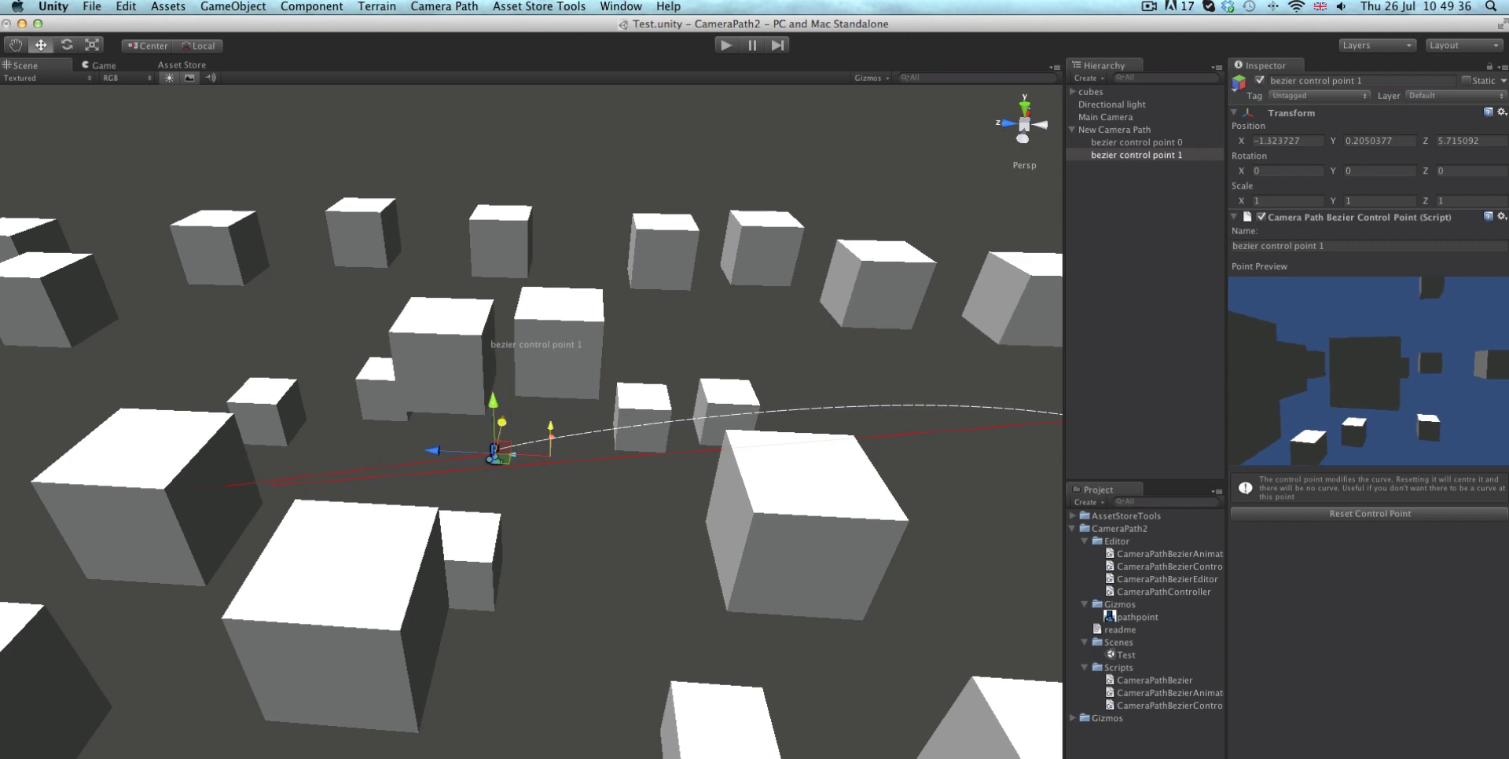
click(1149, 129)
drag(1506, 560, 1507, 568)
Step: Add bezier control point 2 and move it out among the cubes to X 0.5005713
click(1424, 736)
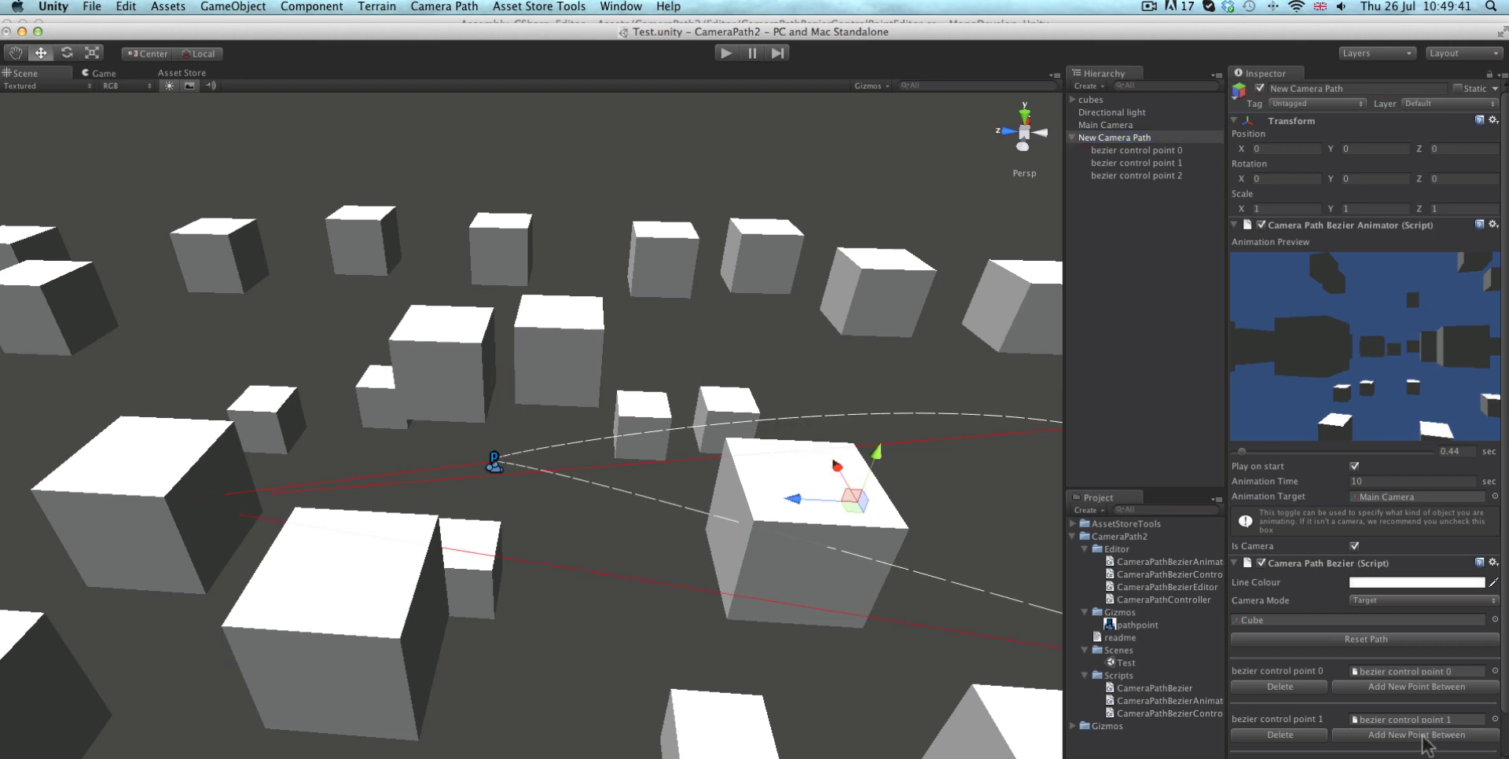
alt+drag(776, 499, 407, 501)
click(619, 548)
drag(604, 521, 448, 2)
alt+drag(553, 448, 721, 526)
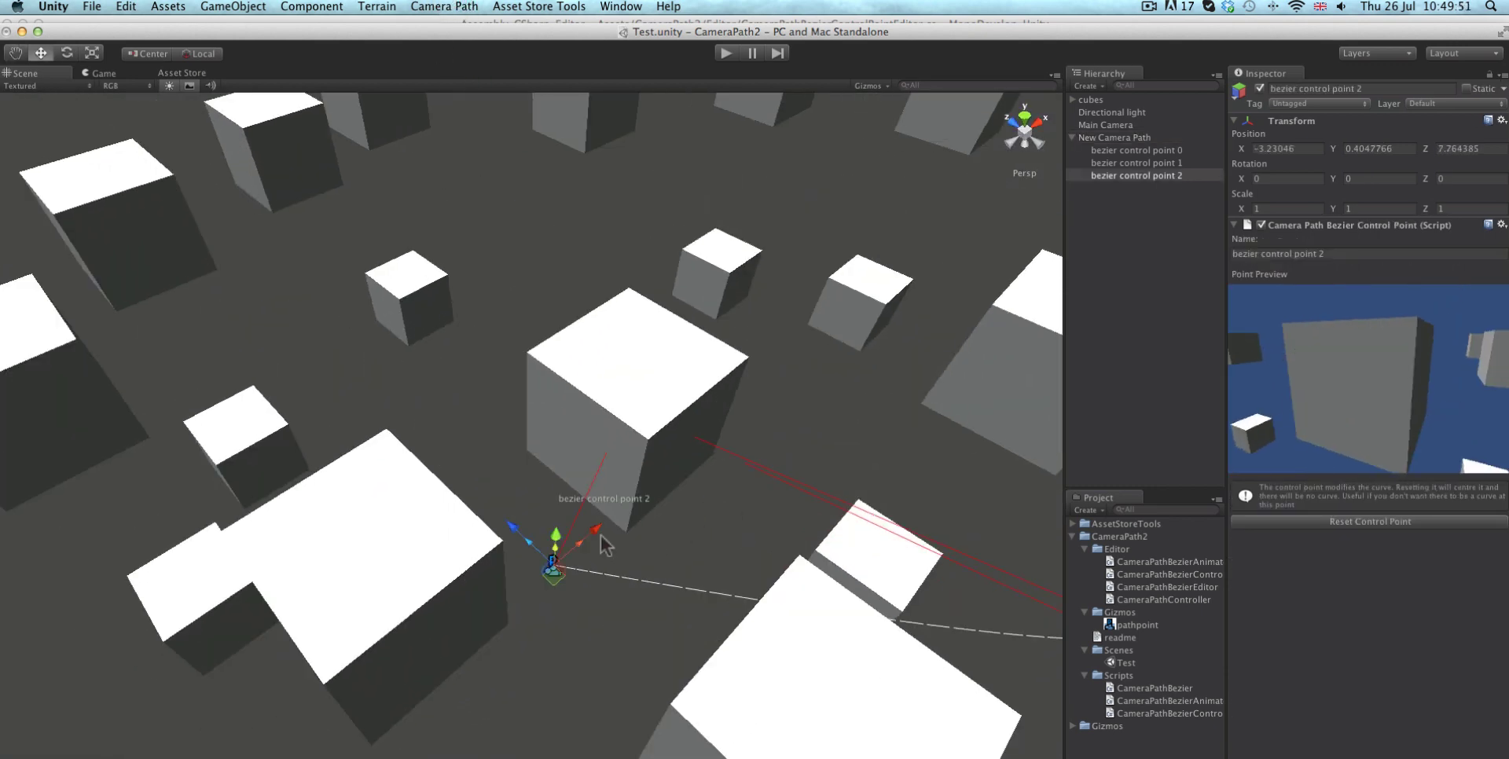
drag(599, 533, 869, 319)
drag(706, 442, 597, 401)
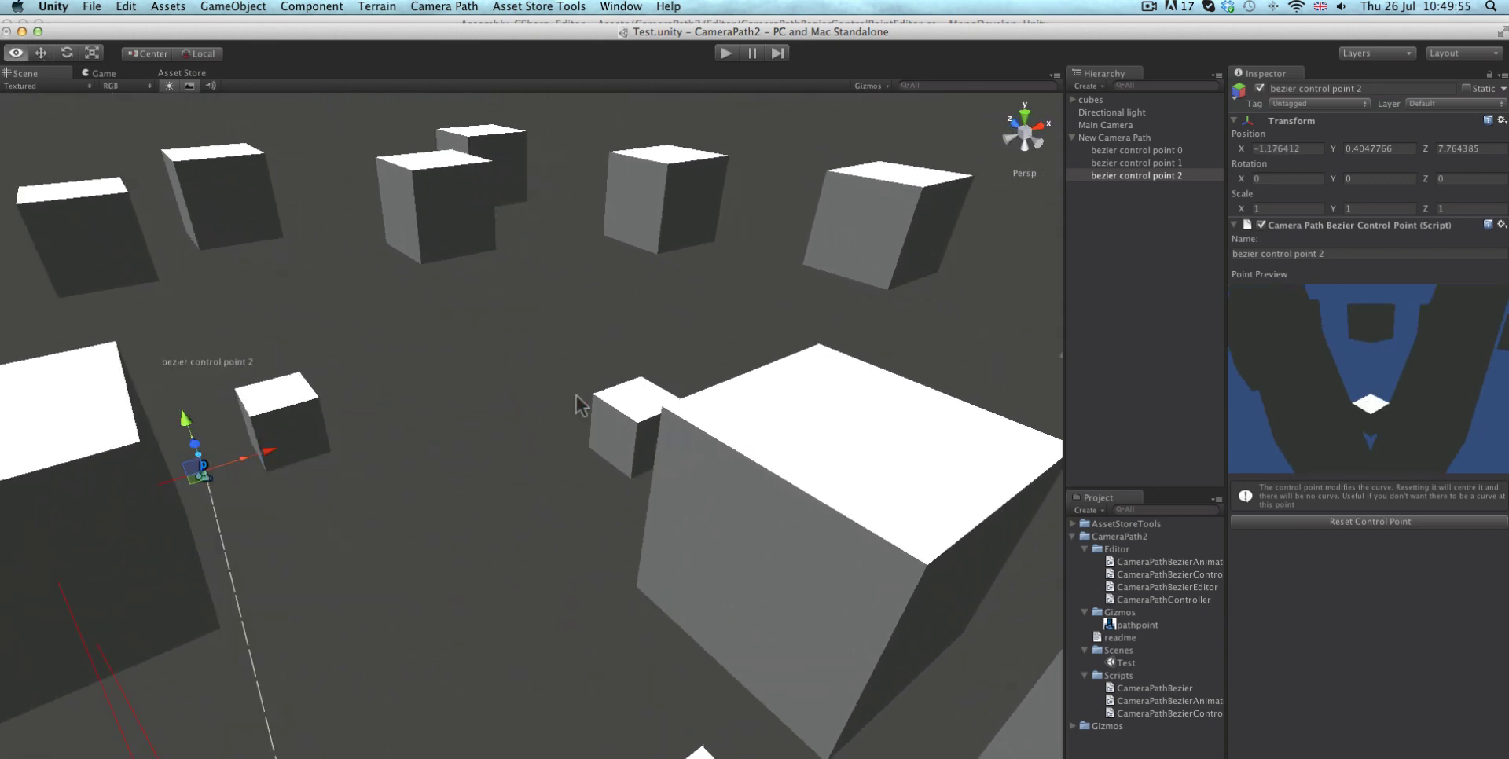
Step: Add bezier control point 3 at the end of the camera path
click(1141, 138)
scroll(1411, 731, down, 2)
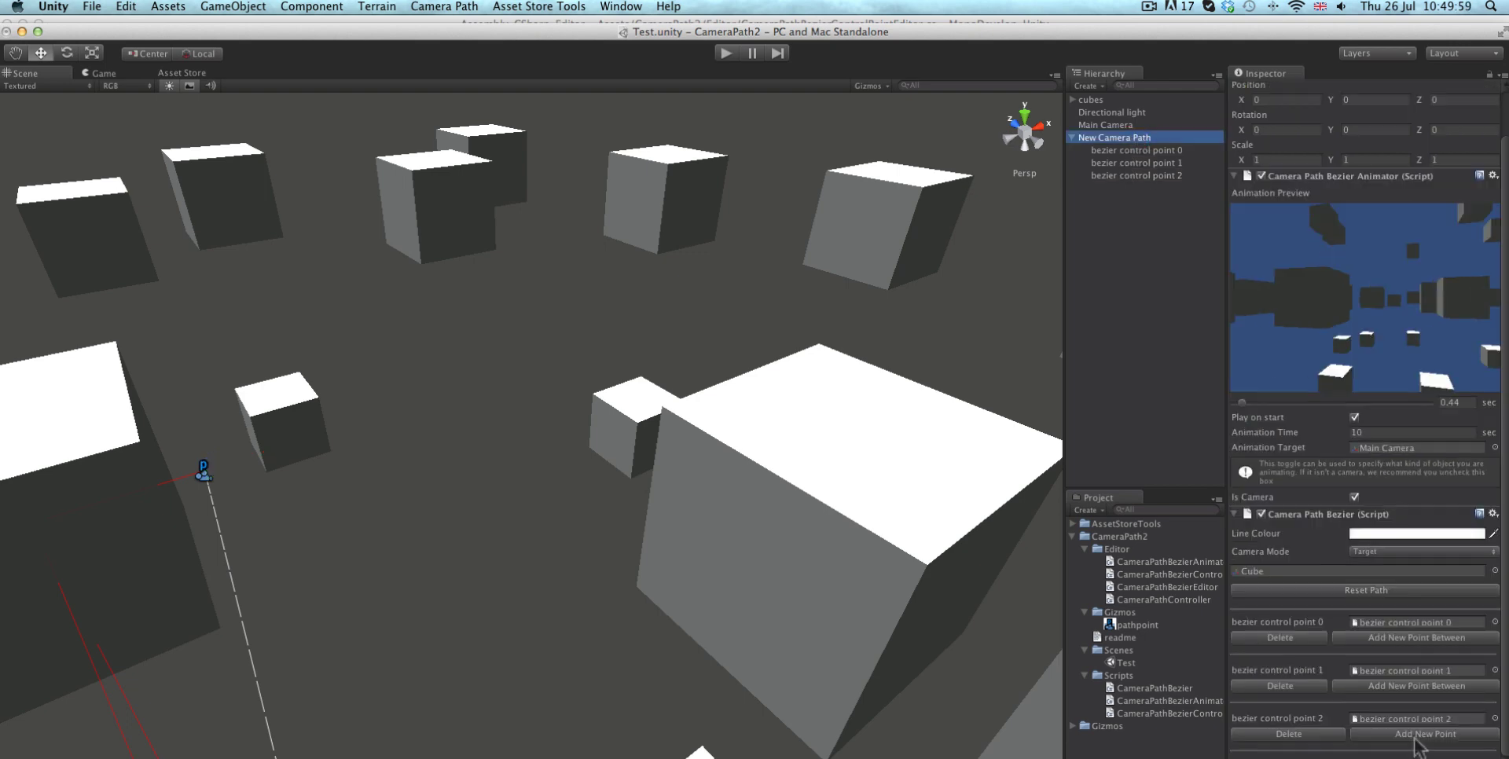
click(1417, 736)
alt+drag(731, 550, 795, 517)
click(508, 535)
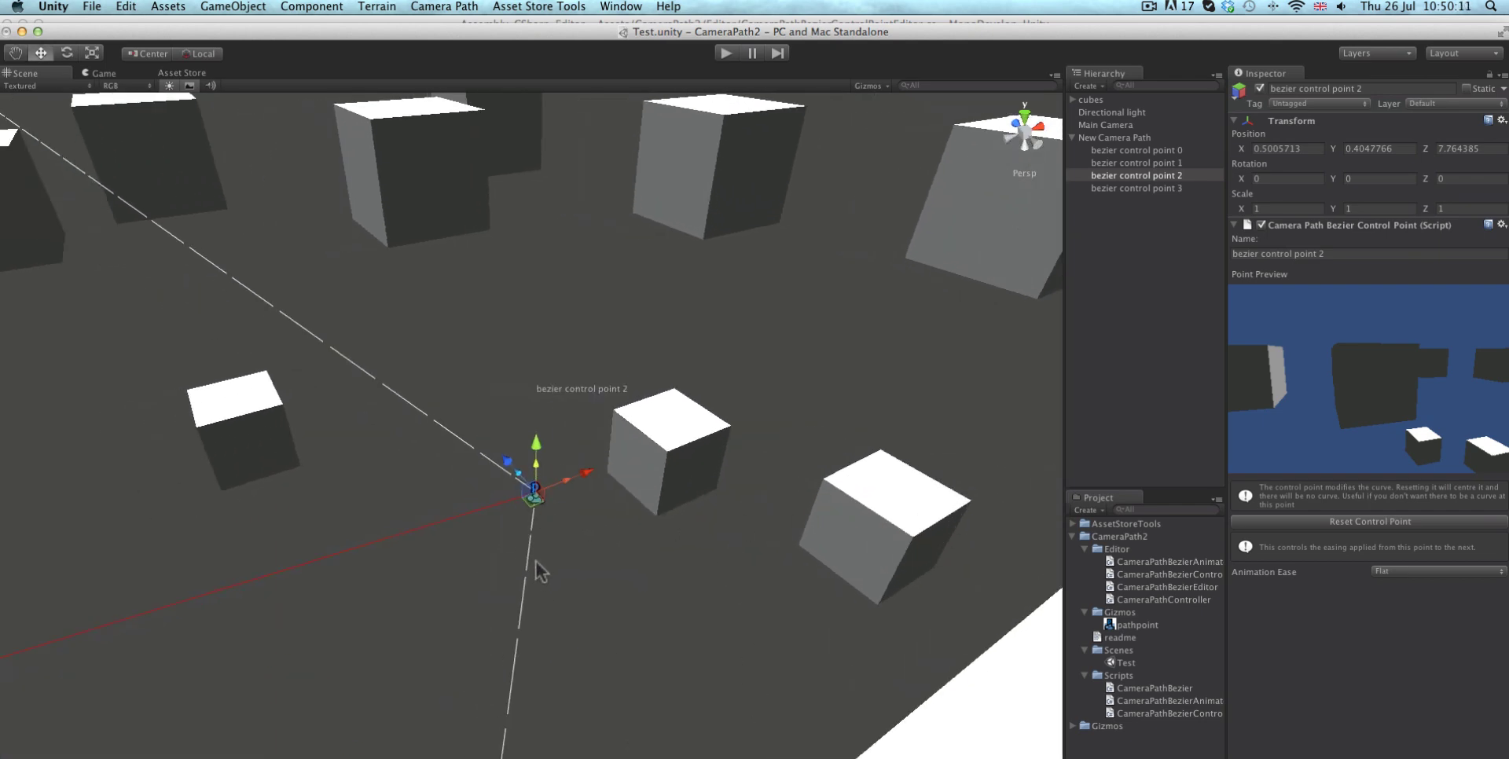
Step: Curve the path at control point 2 with its bezier handle, placing it near X 0.29, Z 7.76
alt+drag(469, 457, 491, 499)
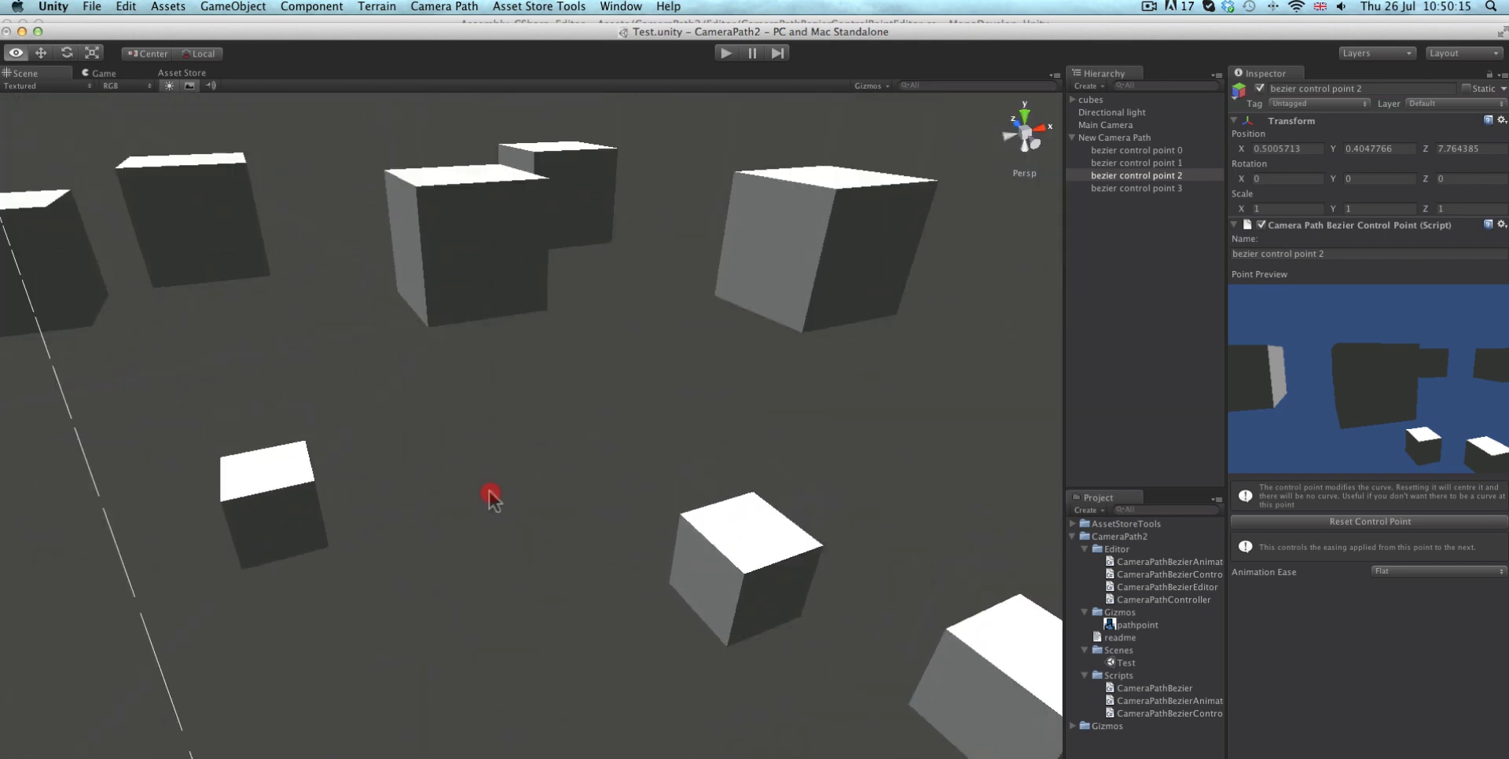
key(f)
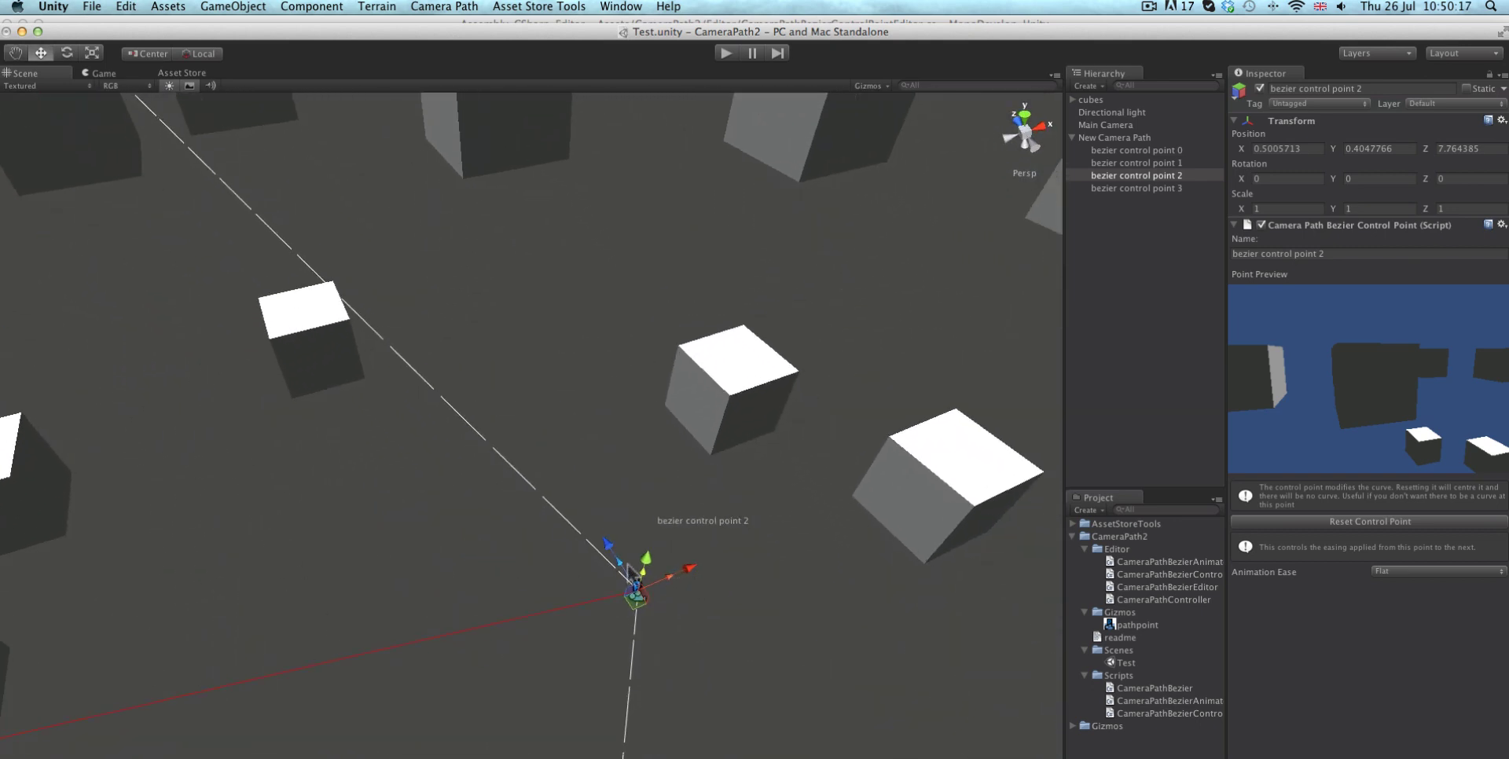
drag(618, 561, 503, 361)
alt+drag(578, 471, 808, 442)
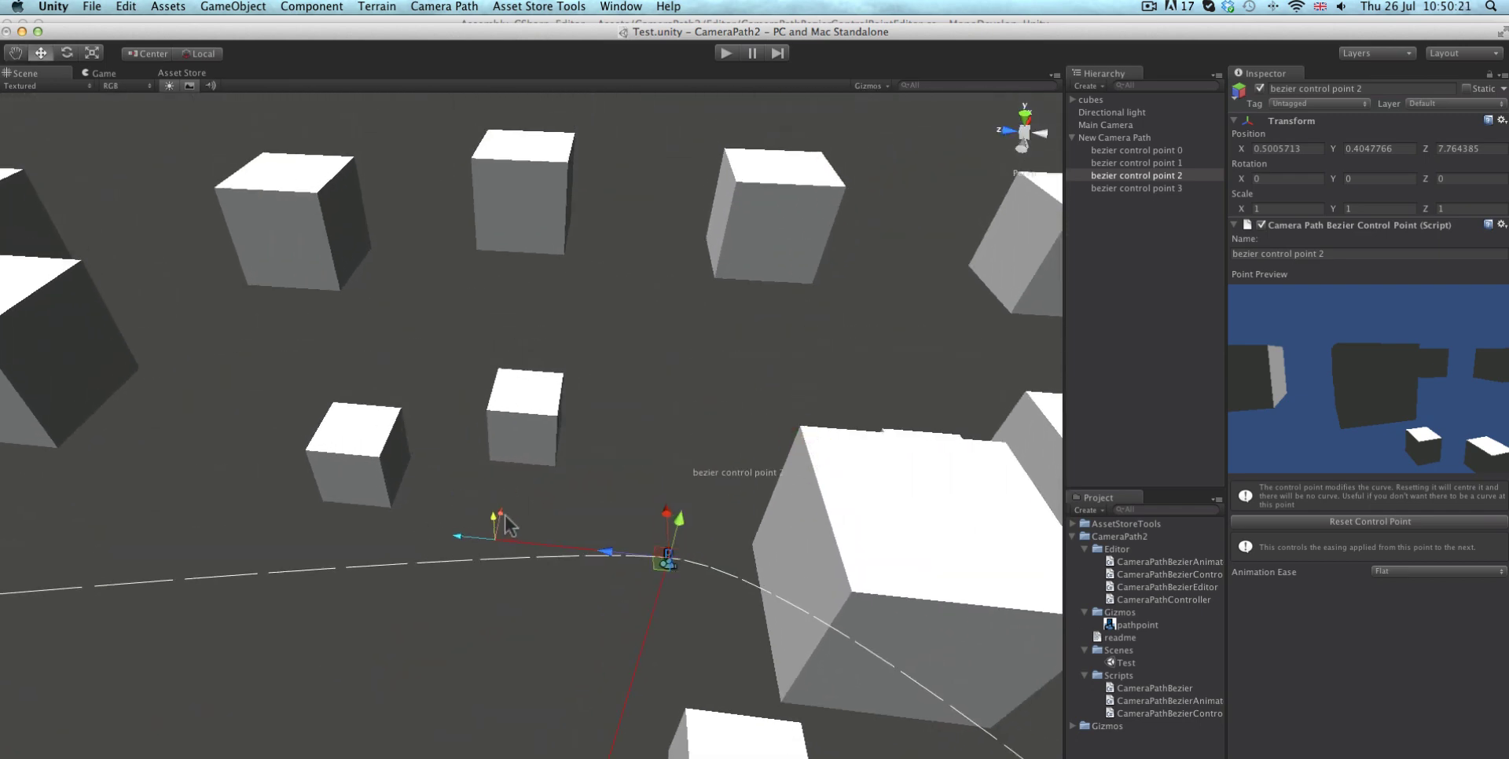
drag(510, 517, 105, 462)
alt+drag(311, 507, 430, 490)
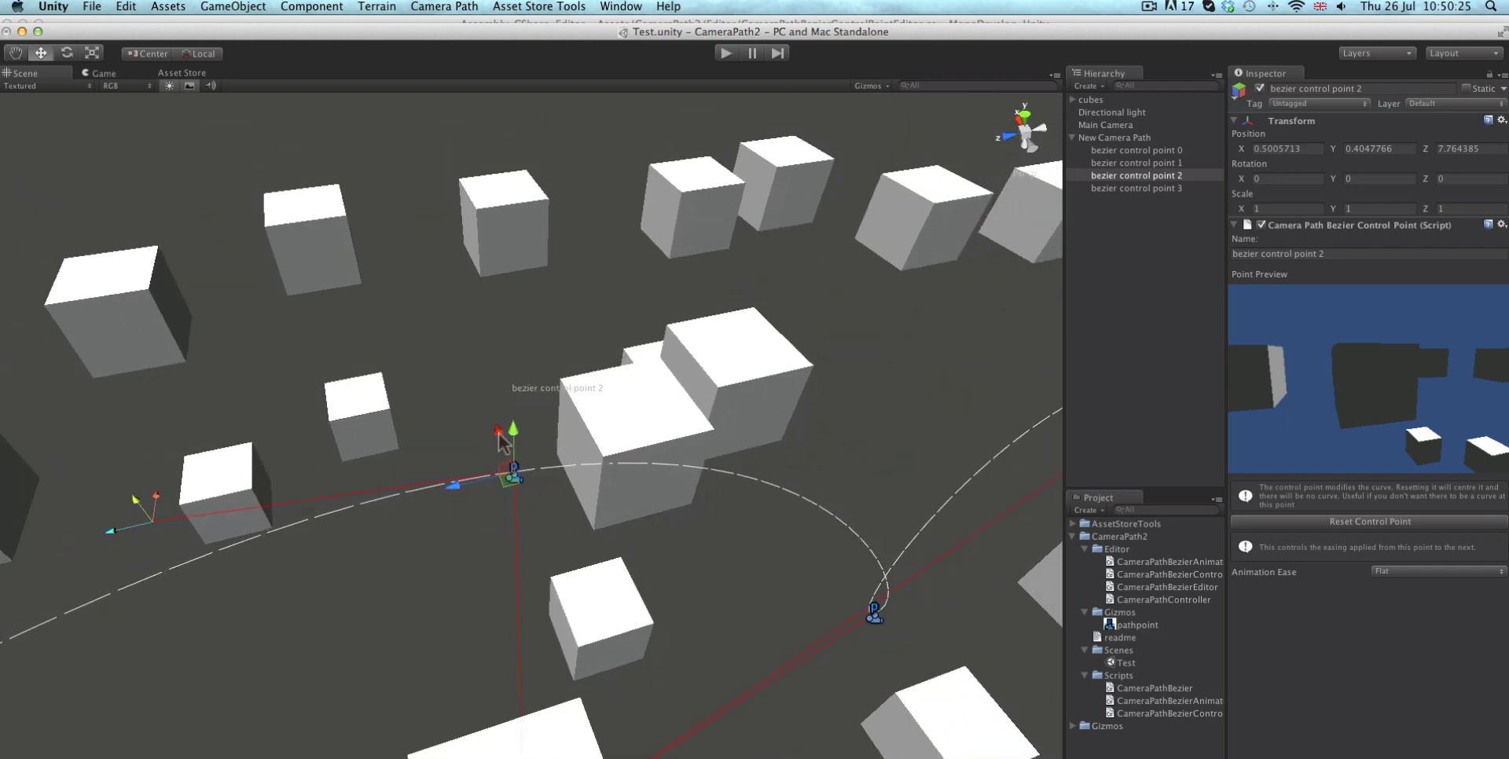
drag(500, 437, 734, 425)
Step: Select New Camera Path and scrub the Animation Preview partway along the path
click(1157, 150)
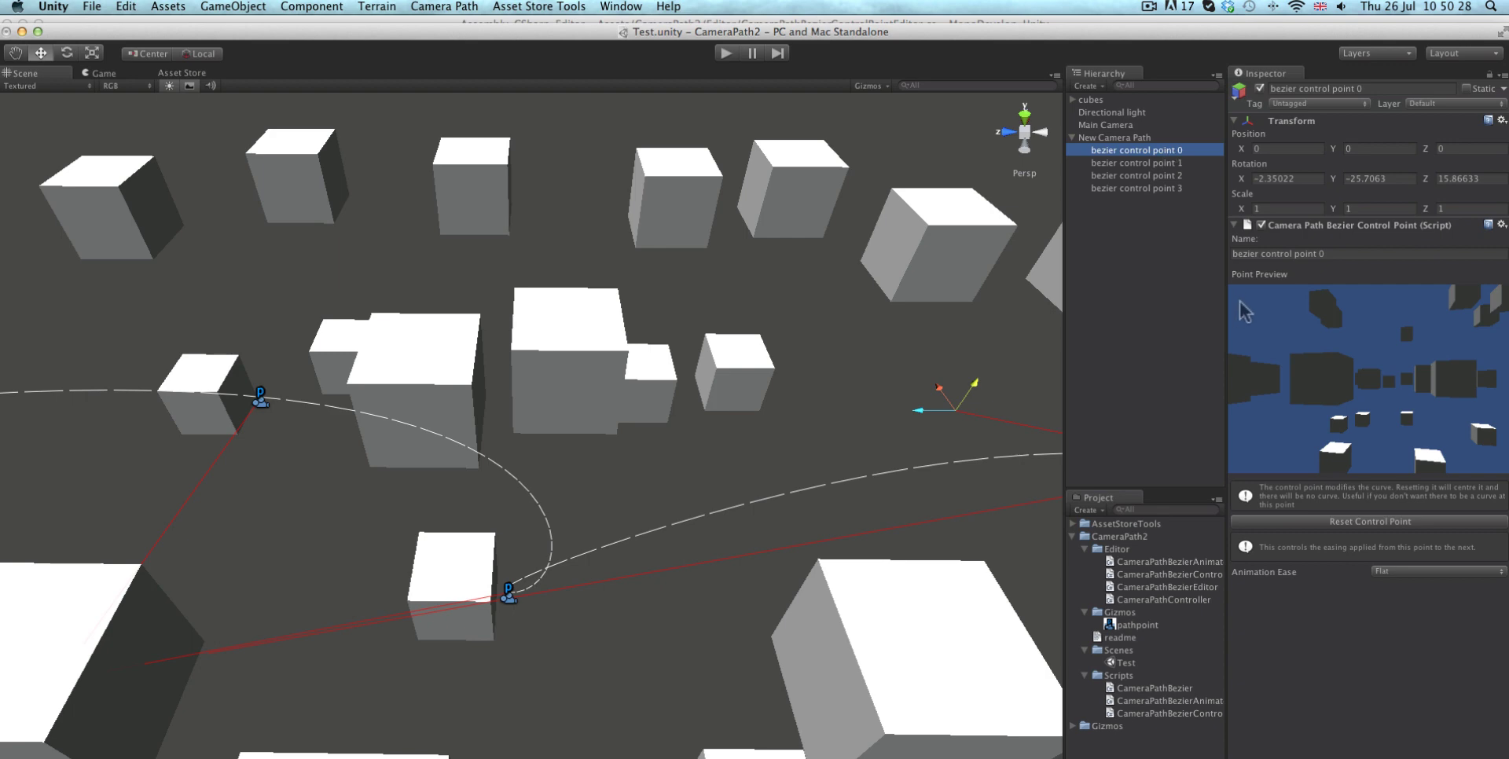
click(1156, 138)
mouse_move(1311, 453)
mouse_down()
mouse_move(1440, 454)
mouse_move(1307, 453)
mouse_up()
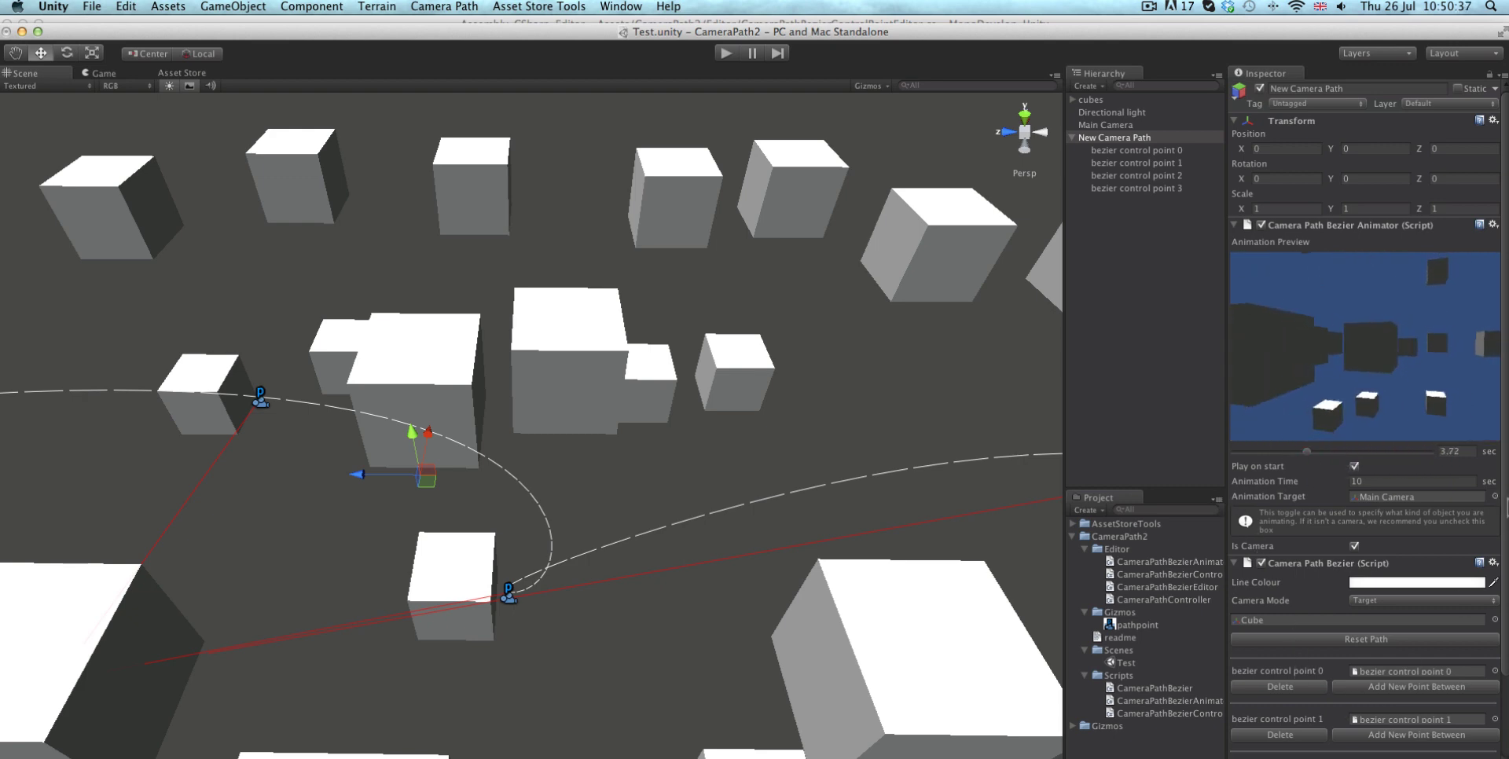
scroll(1345, 516, down, 5)
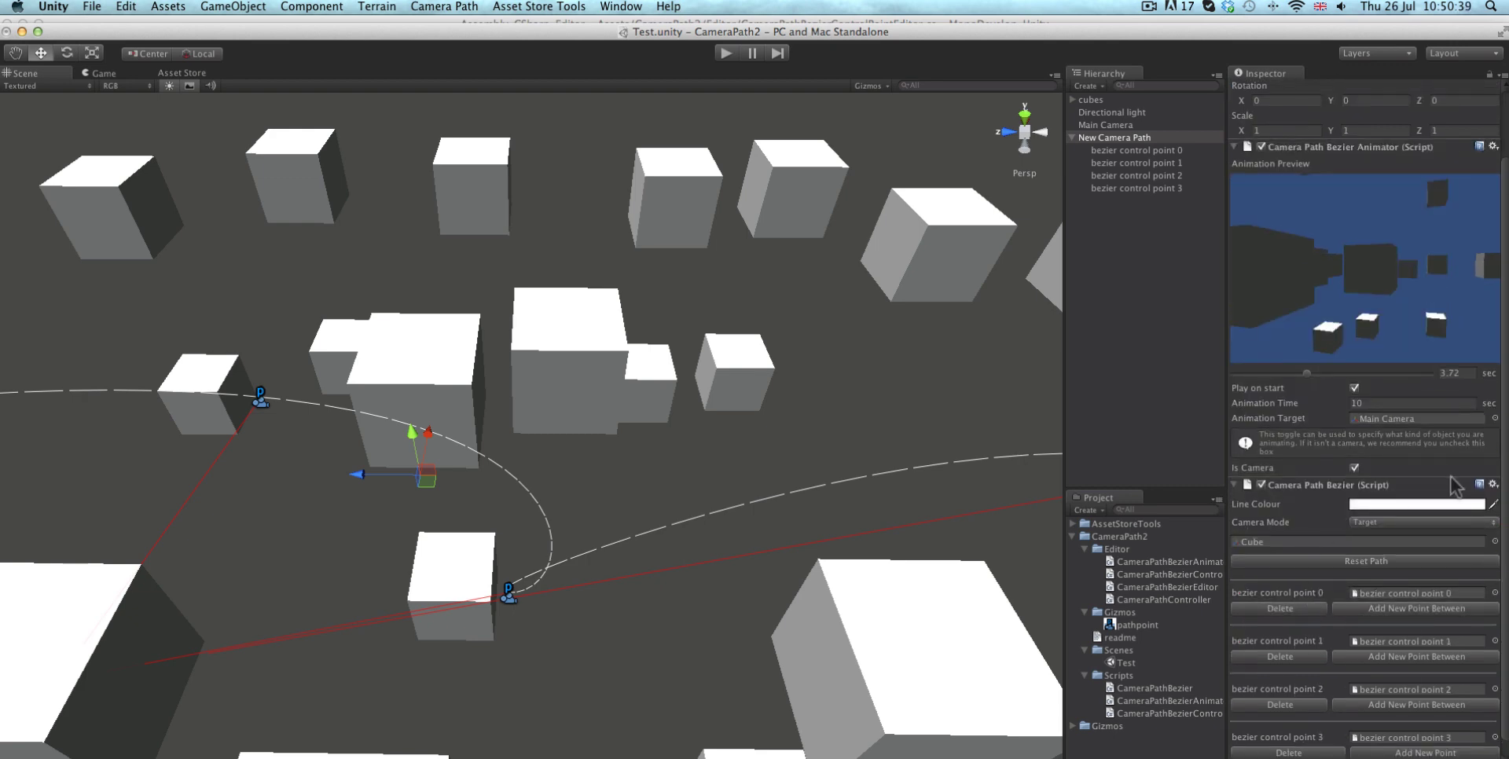
scroll(1442, 483, down, 1)
Step: Switch Camera Mode to Mouselook and test it in Play mode
click(1398, 503)
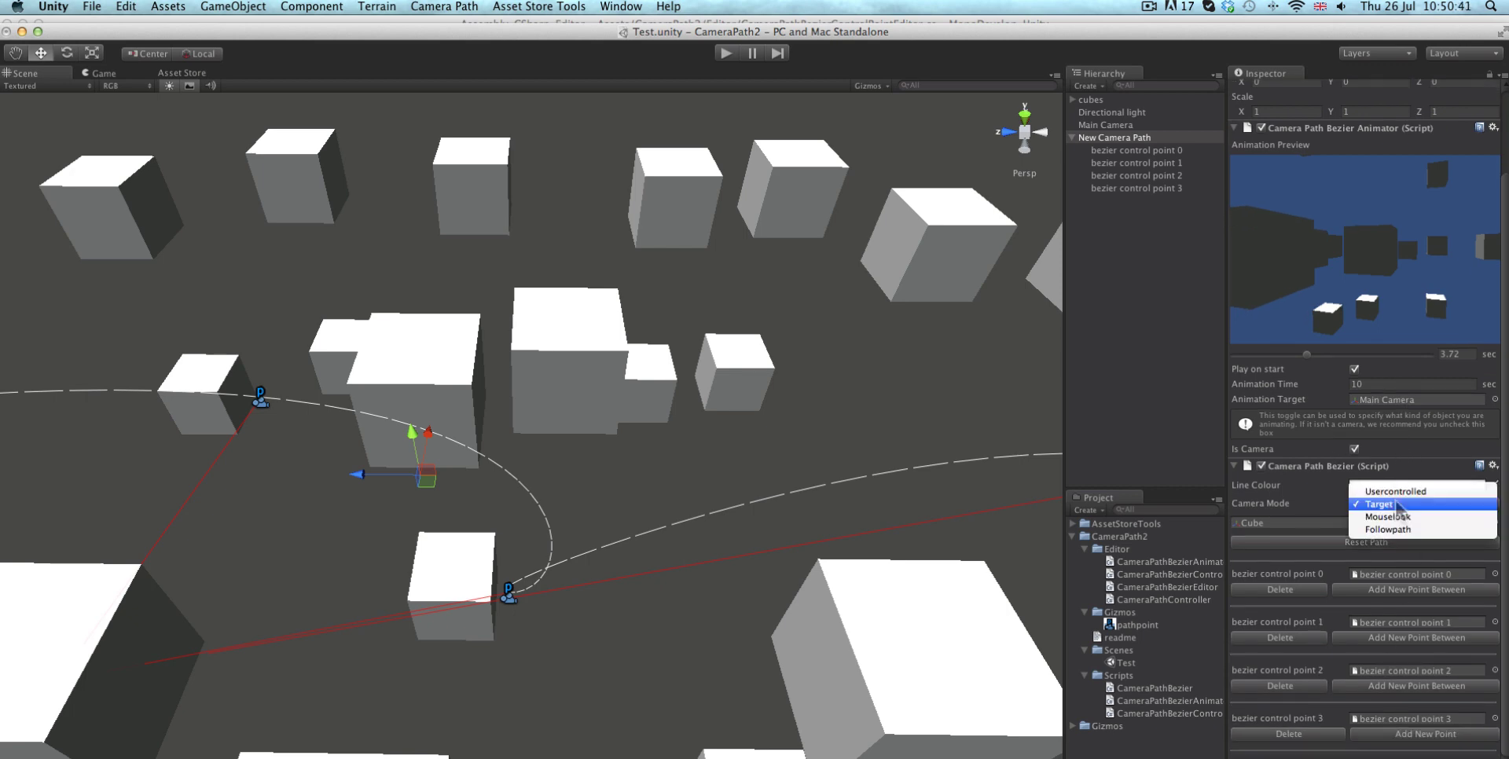
click(1393, 524)
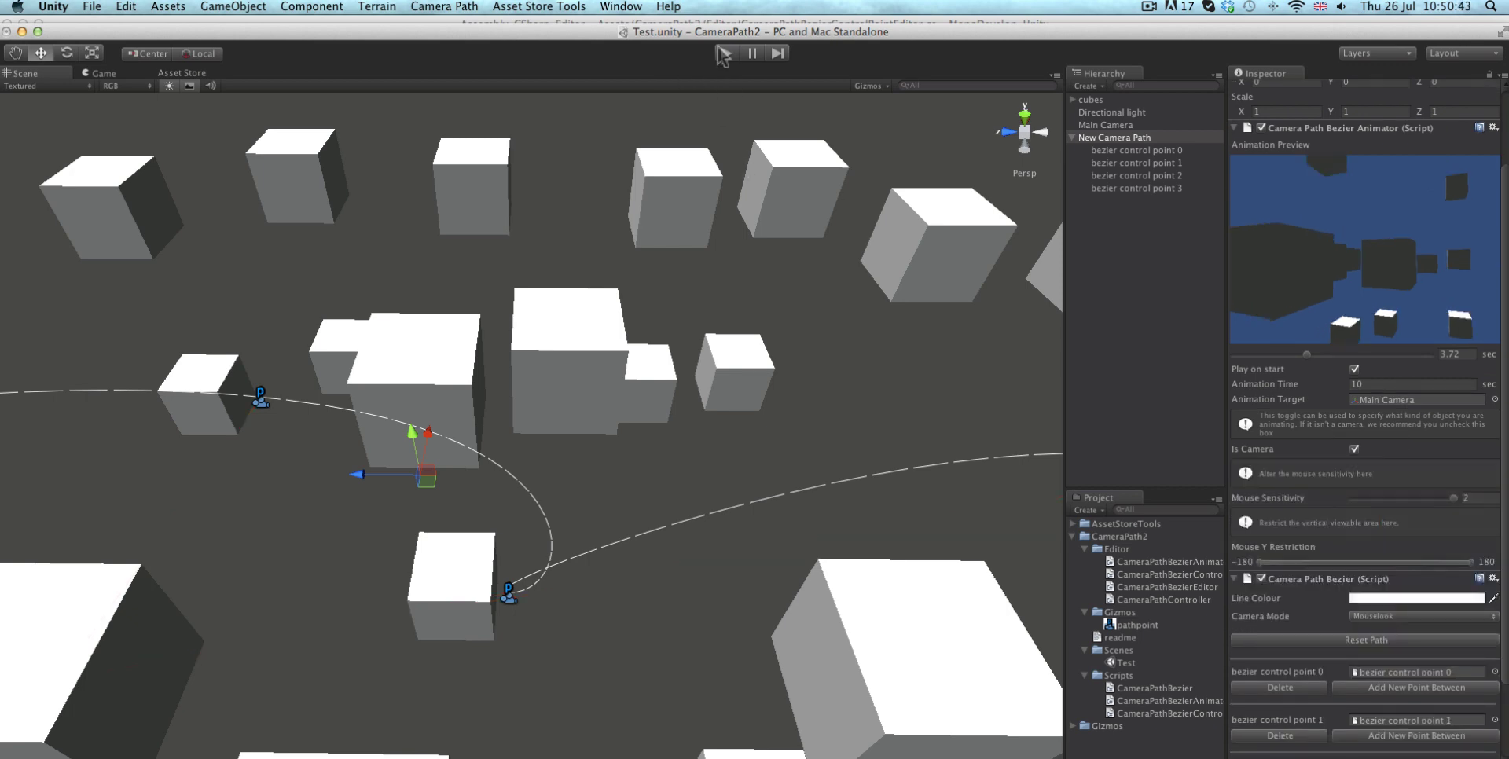
click(725, 52)
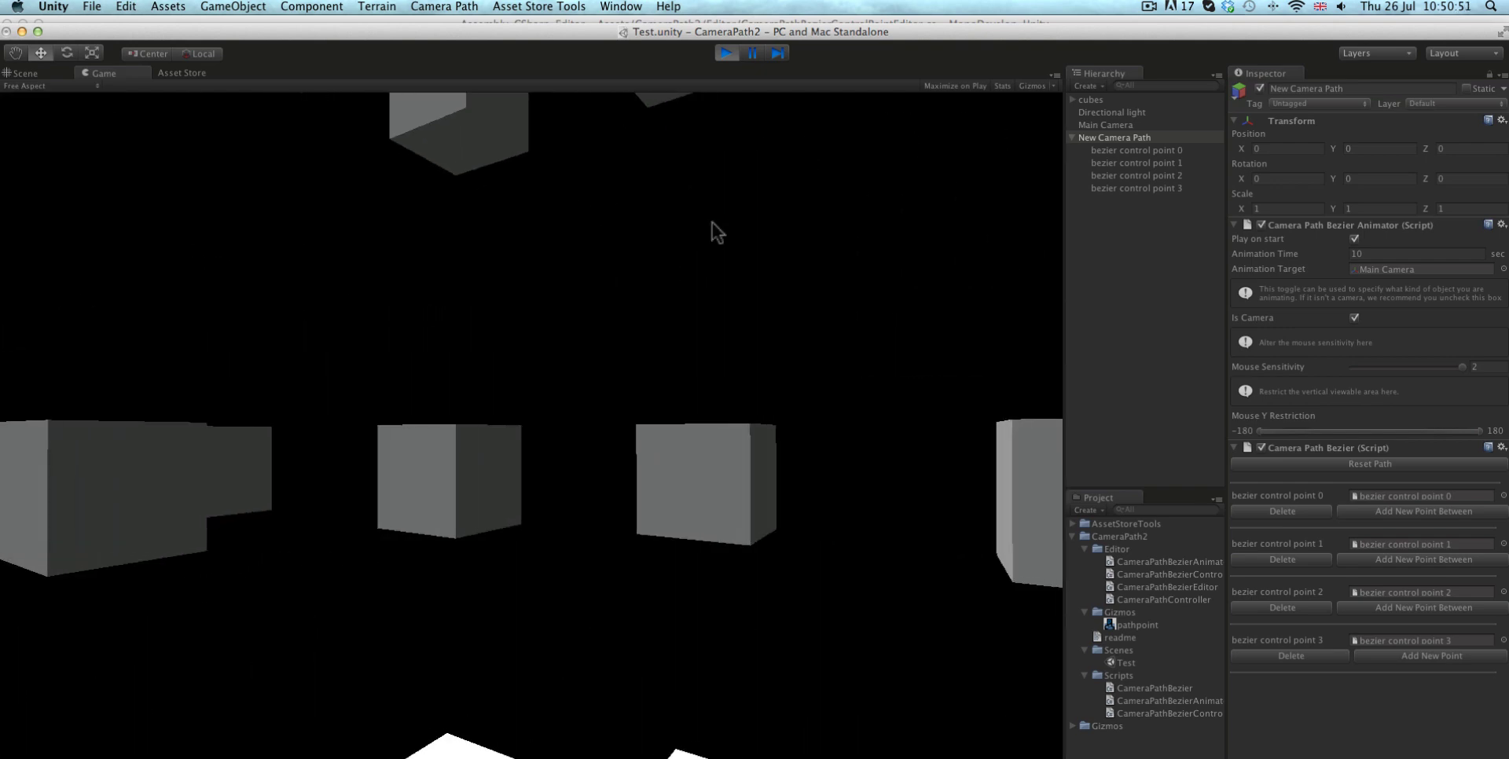
click(726, 54)
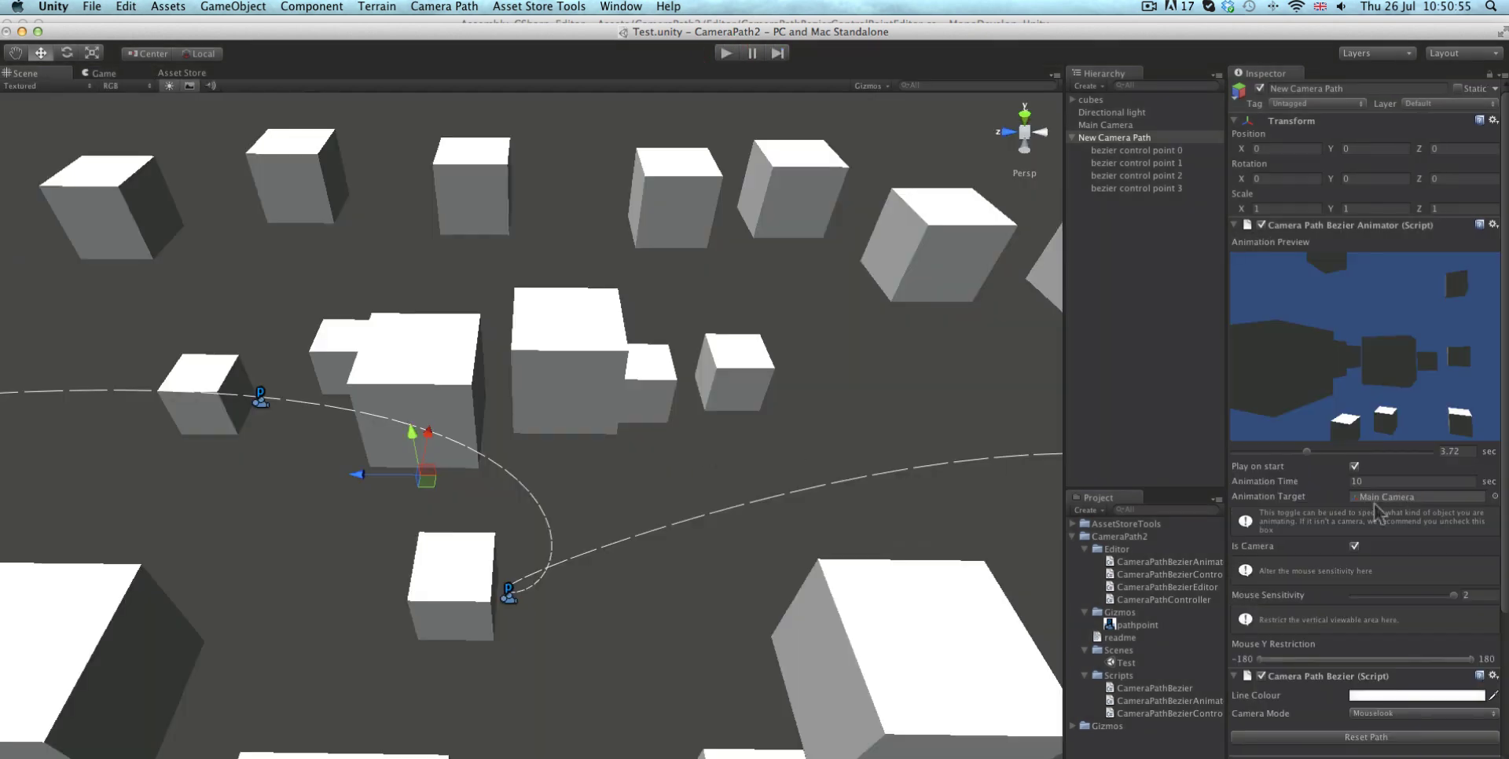
Step: Switch Camera Mode to Followpath and play the scene to watch the camera travel the path
click(1422, 713)
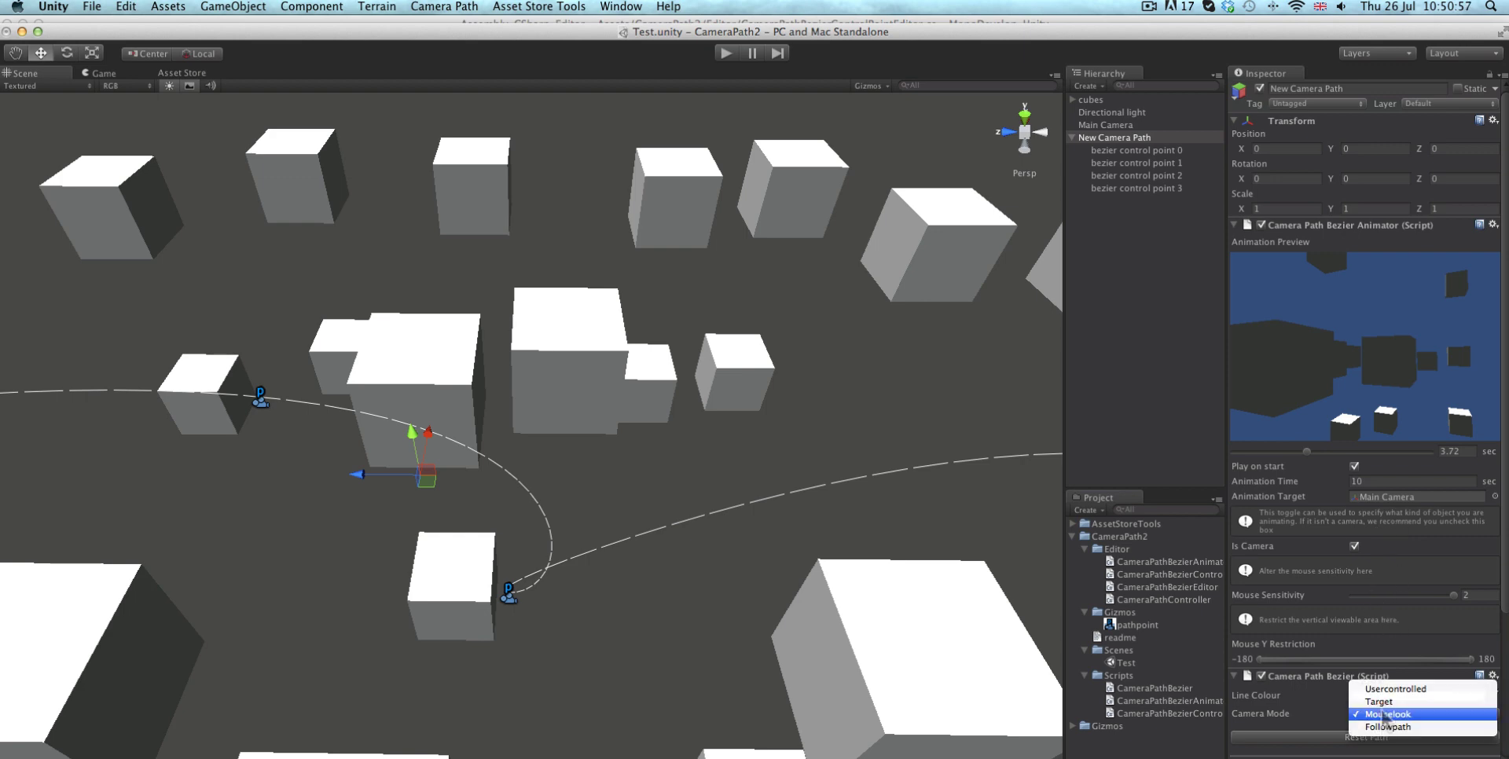
click(1383, 725)
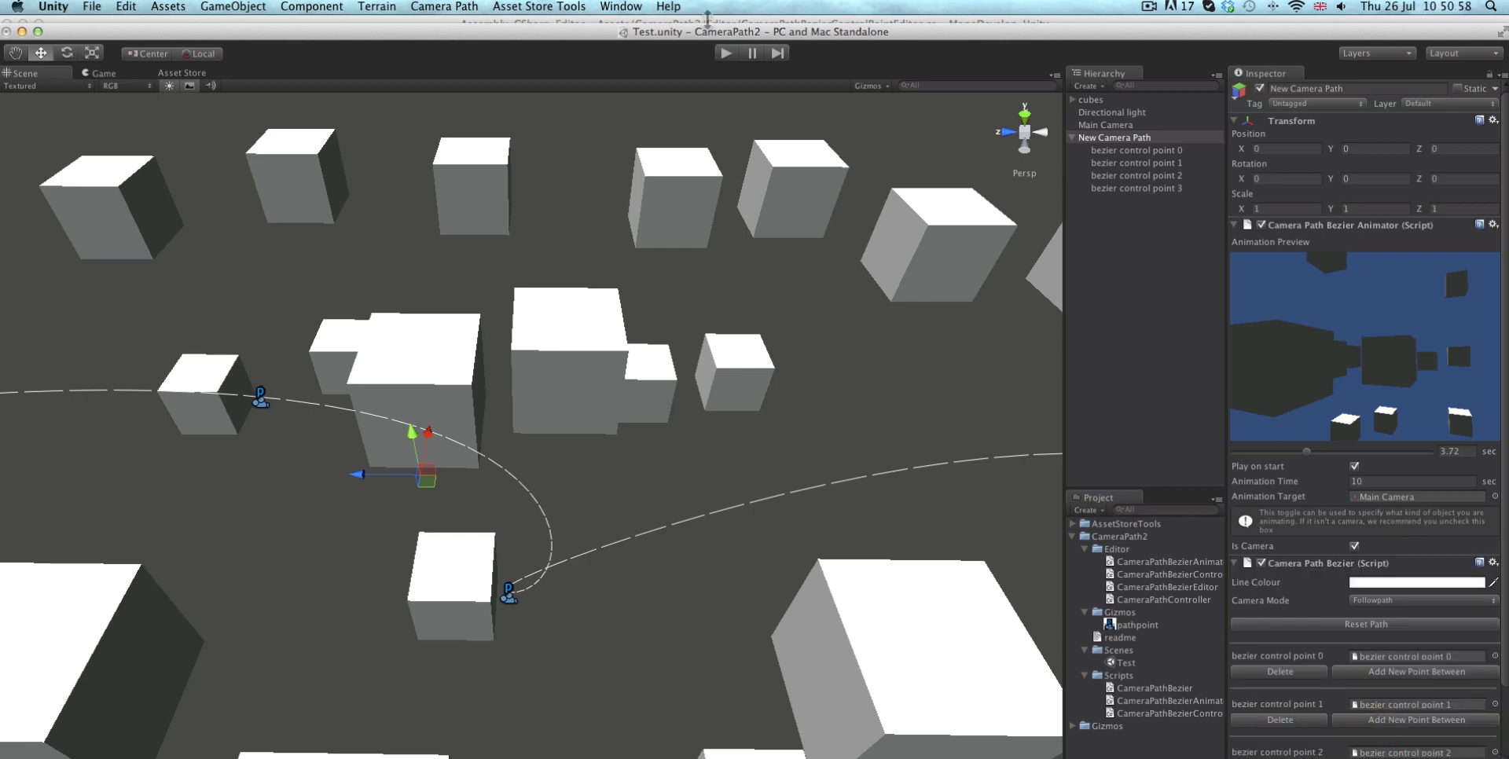
click(727, 54)
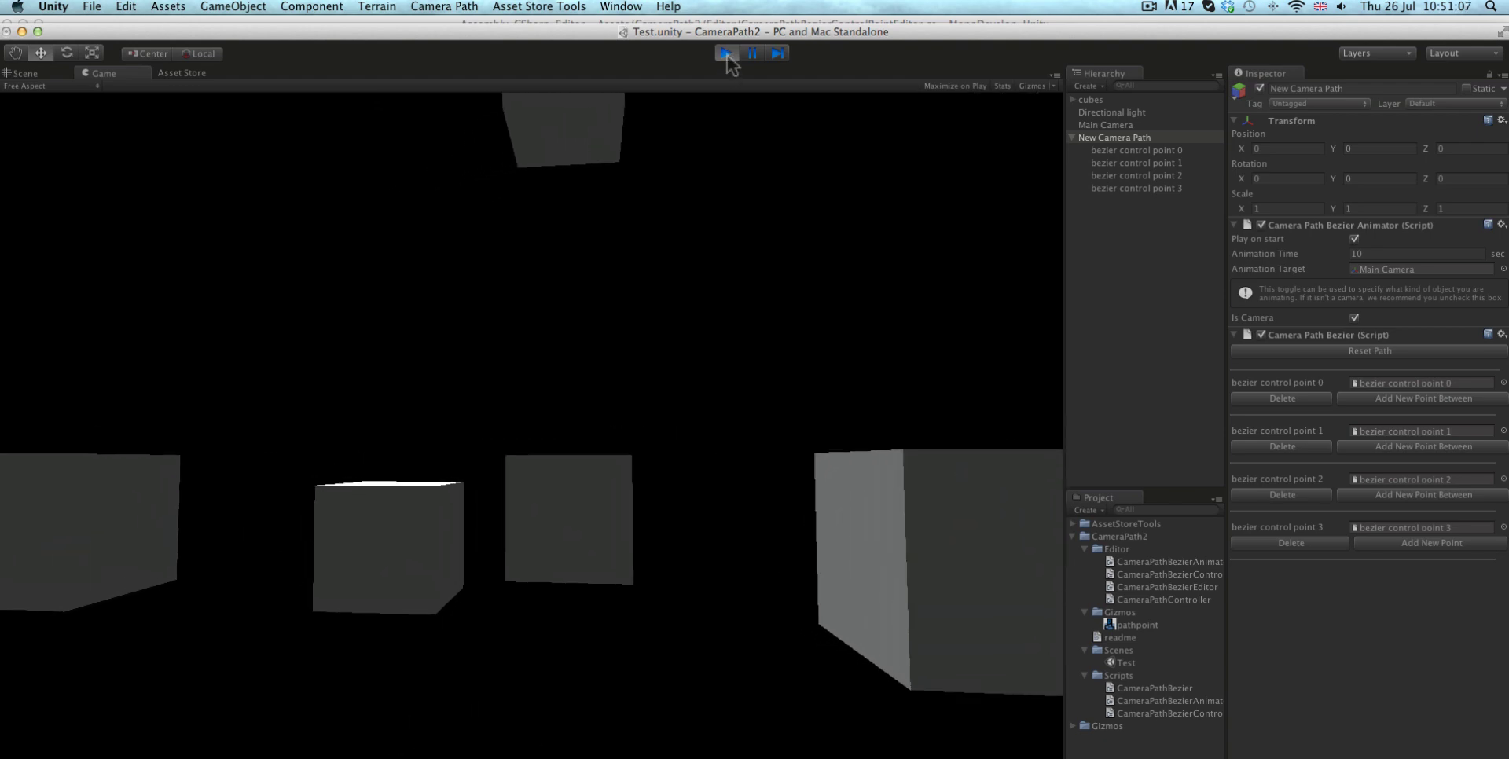
click(727, 53)
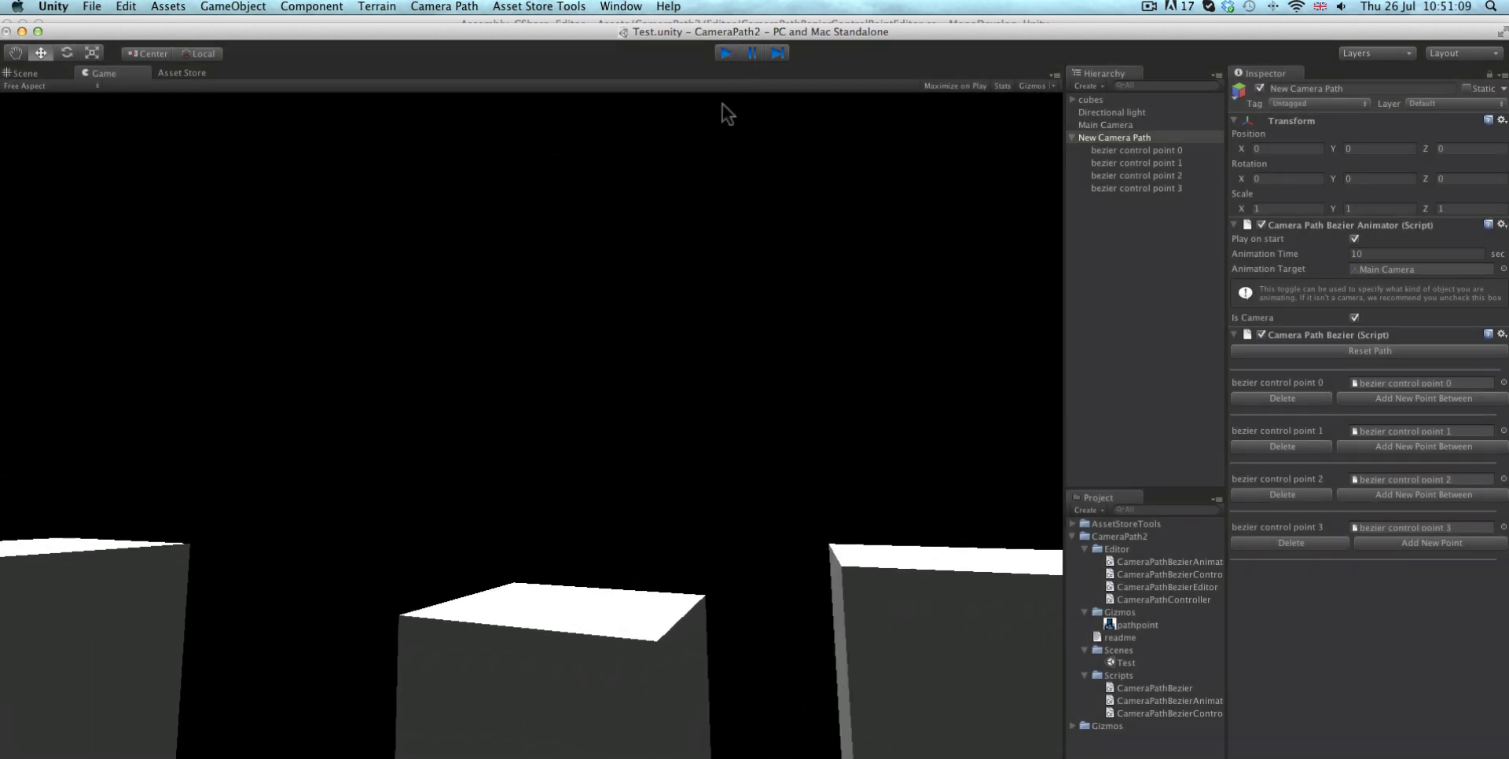
Step: Move bezier control point 1 along Z and X to X -0.580297, and pull its curve handle left
alt+drag(666, 297, 667, 334)
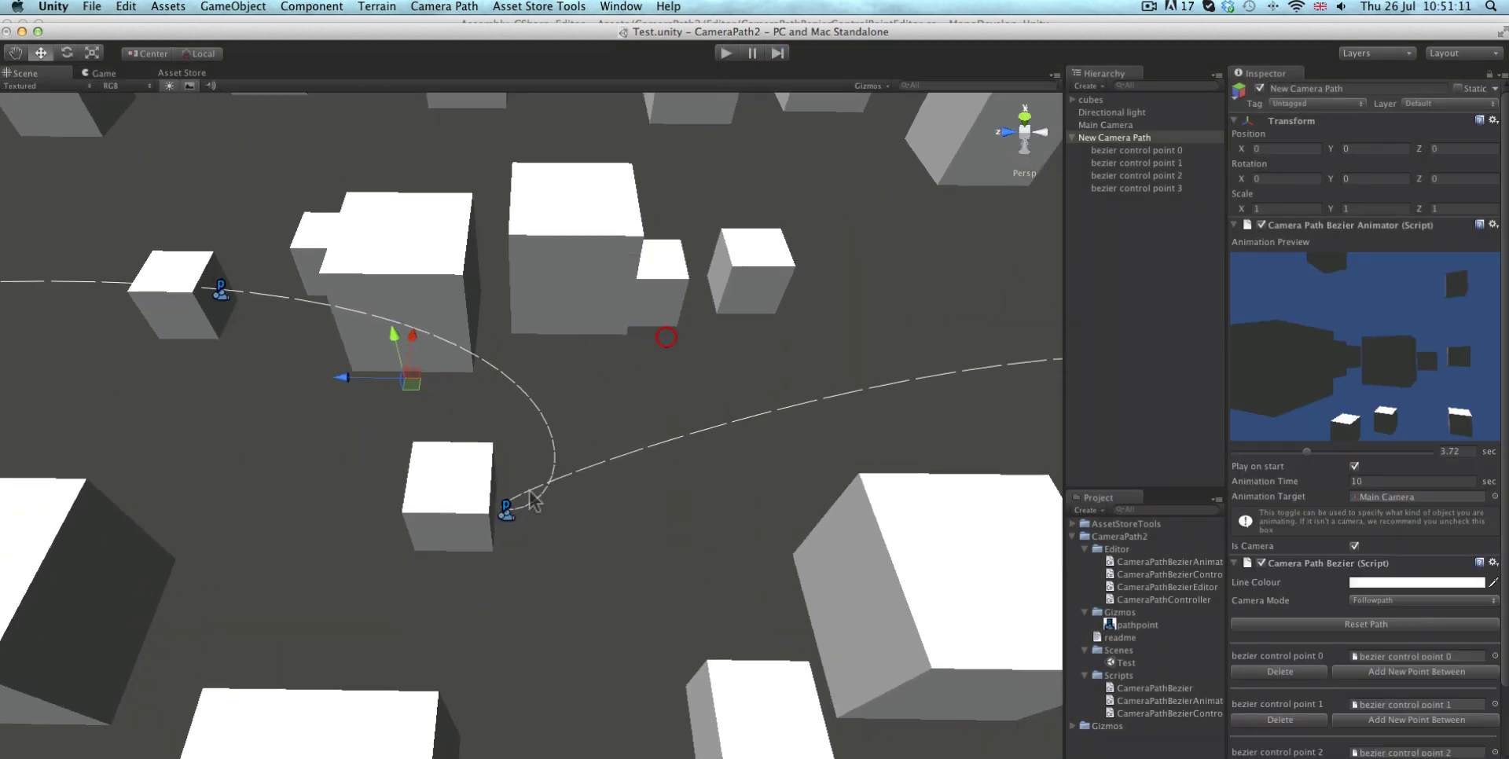
click(507, 515)
drag(497, 519, 682, 310)
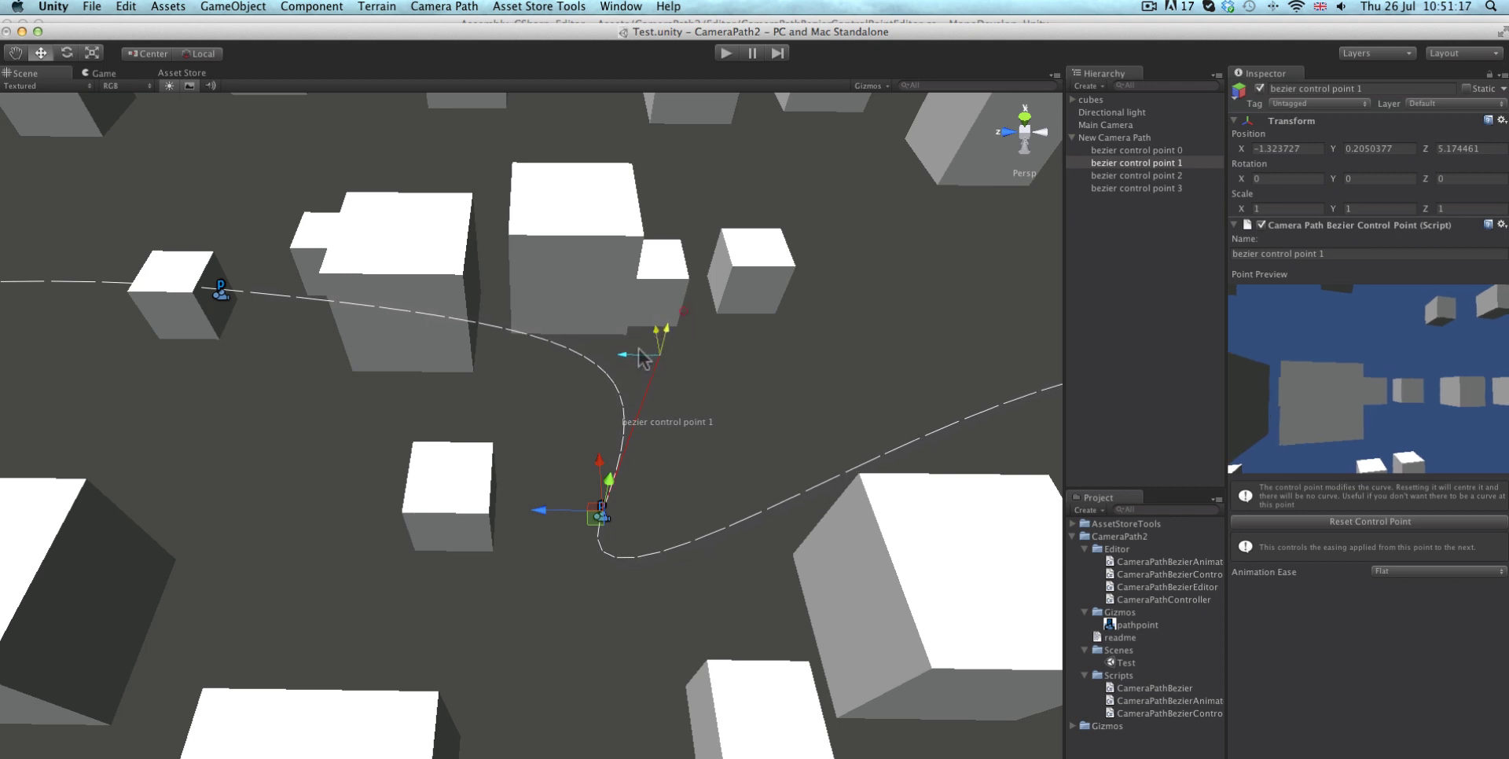
drag(641, 361, 351, 398)
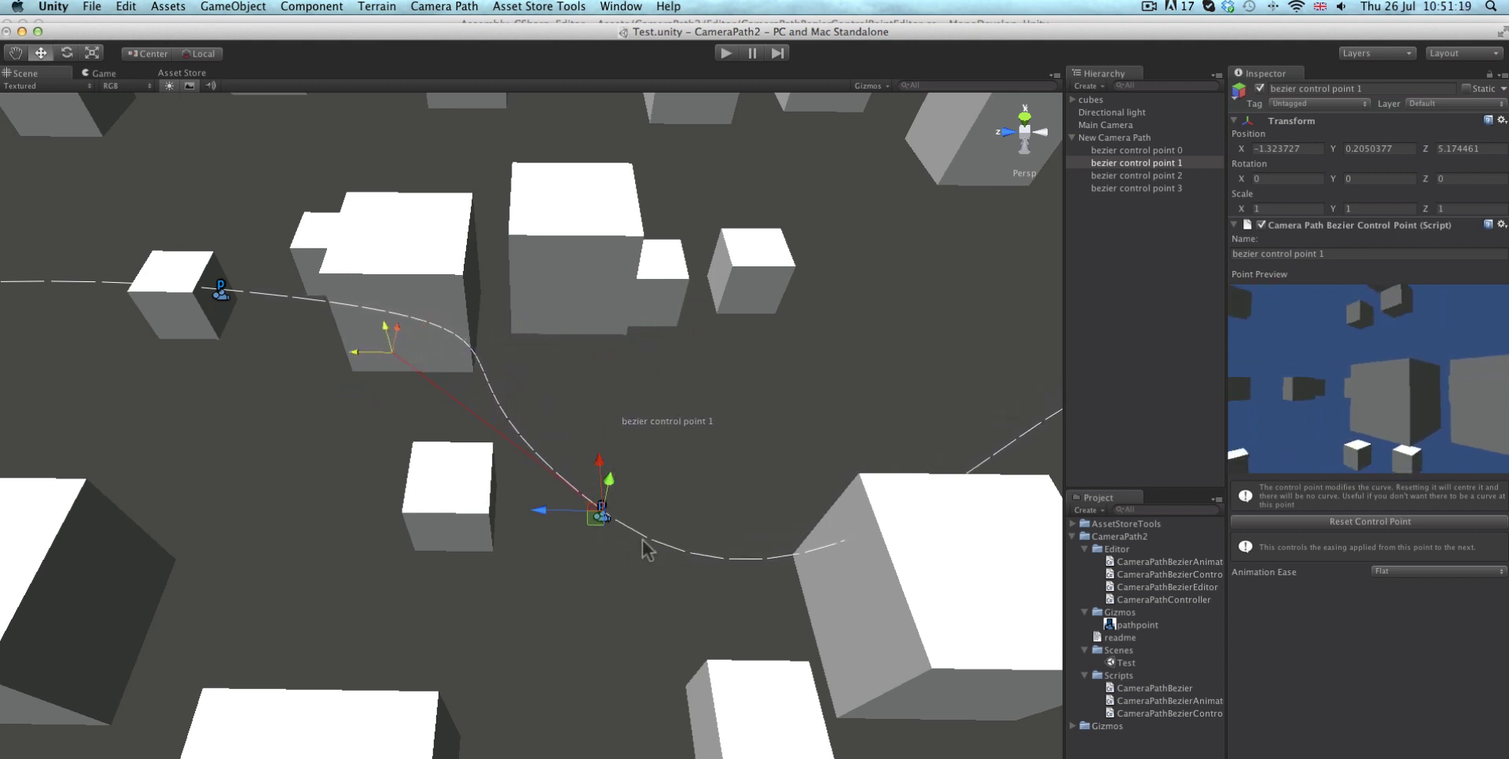
drag(600, 464, 597, 355)
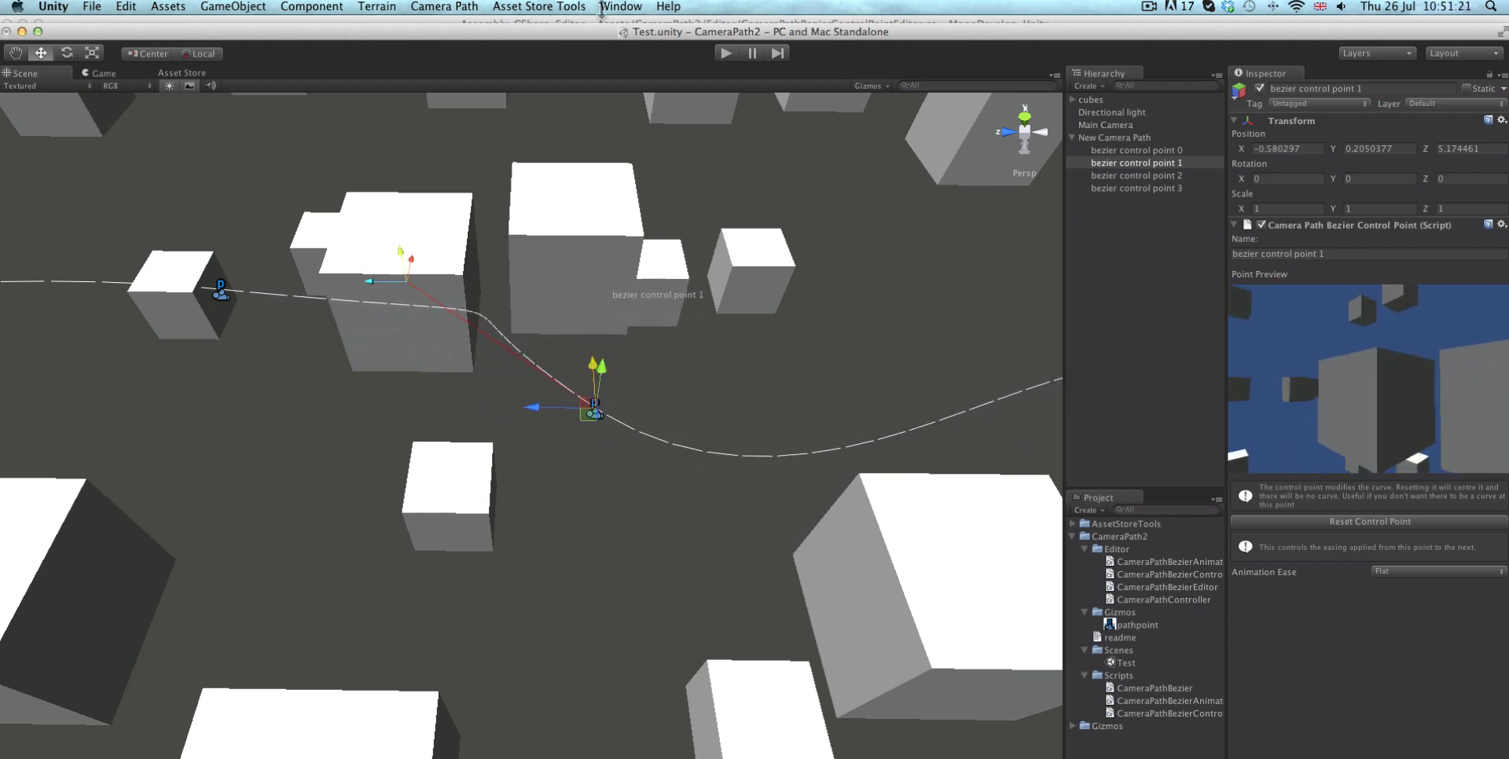
Step: Play the scene to test the reshaped camera route, then stop it
click(720, 53)
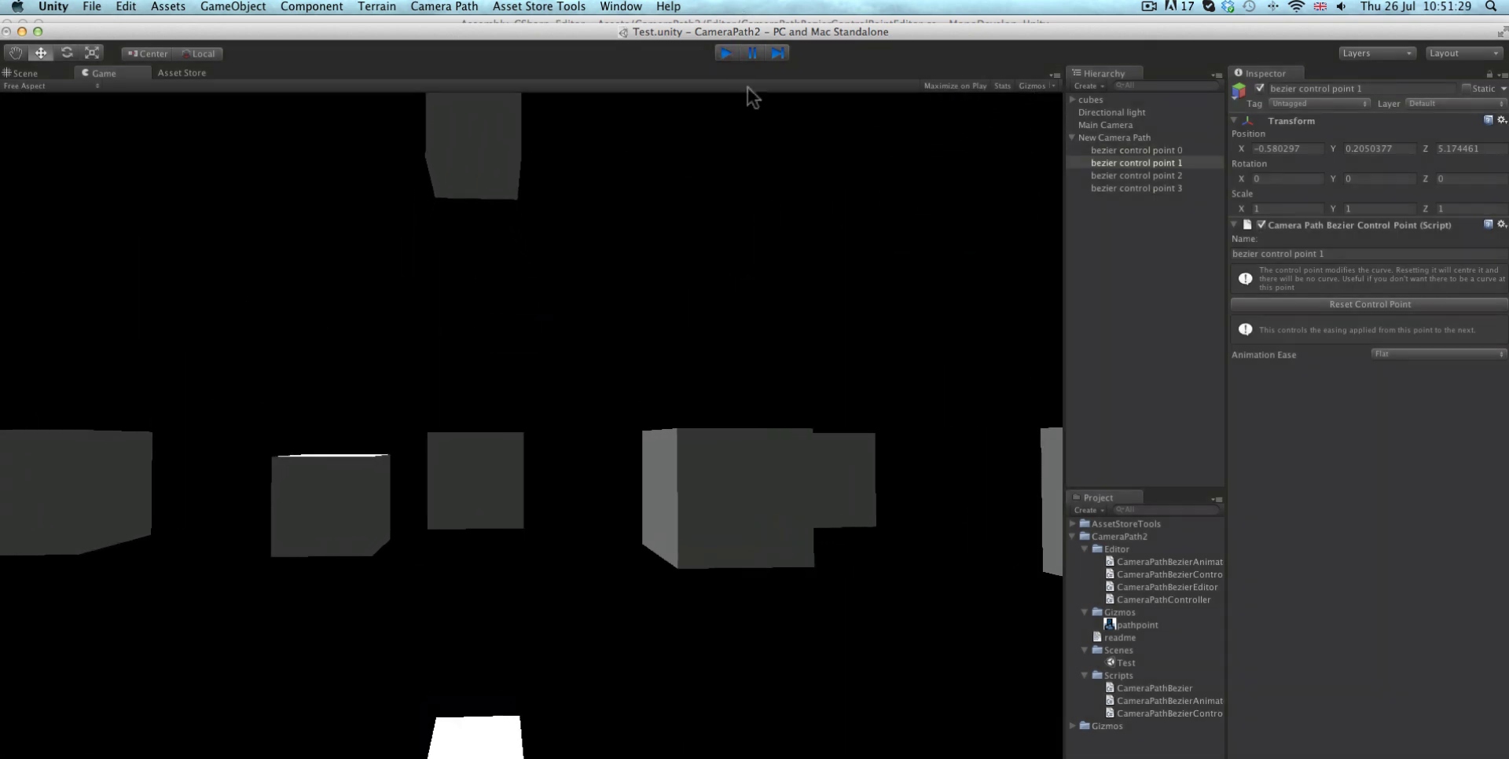
click(726, 52)
alt+drag(581, 415, 307, 306)
Step: Set New Camera Path's Line Colour to red
click(1137, 138)
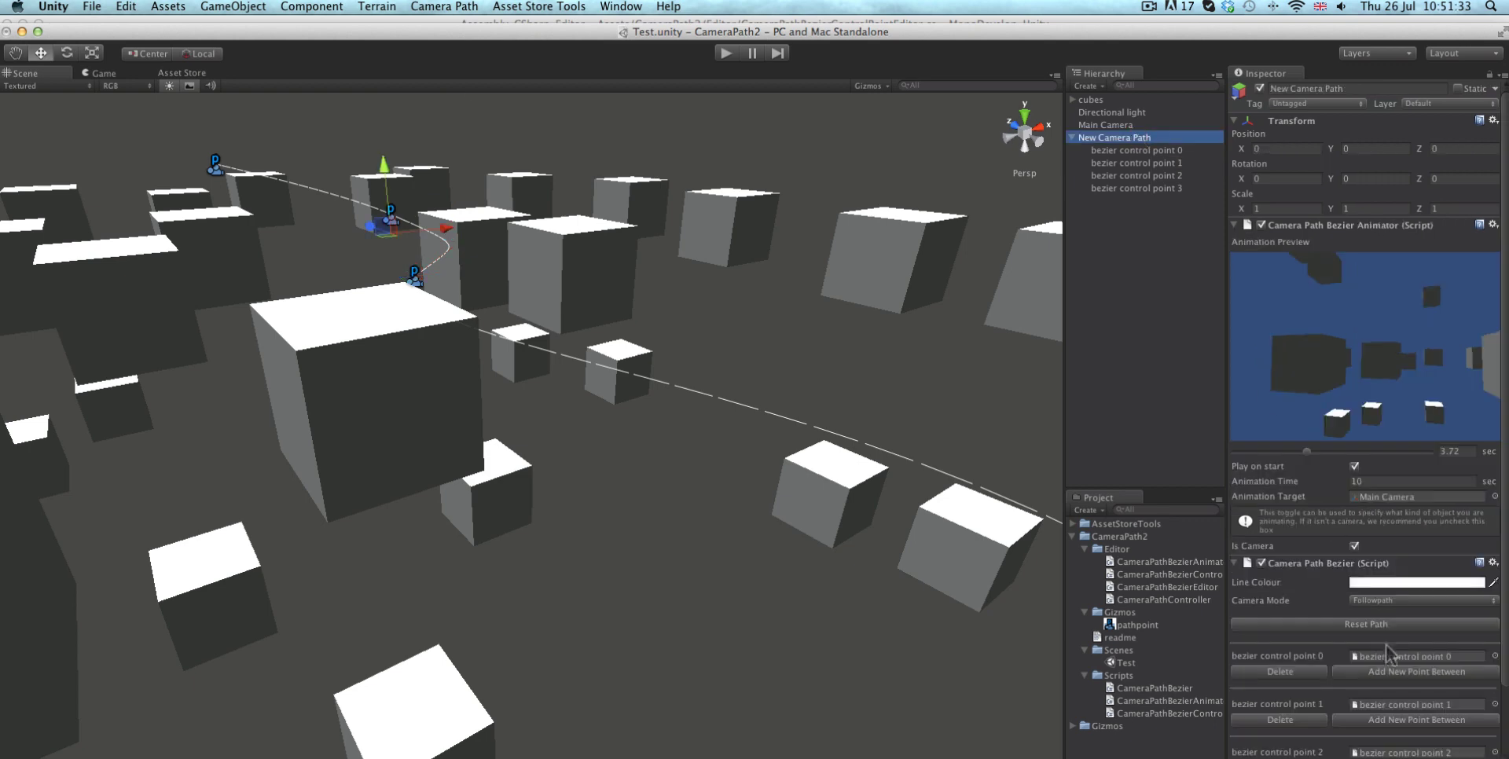
click(1391, 582)
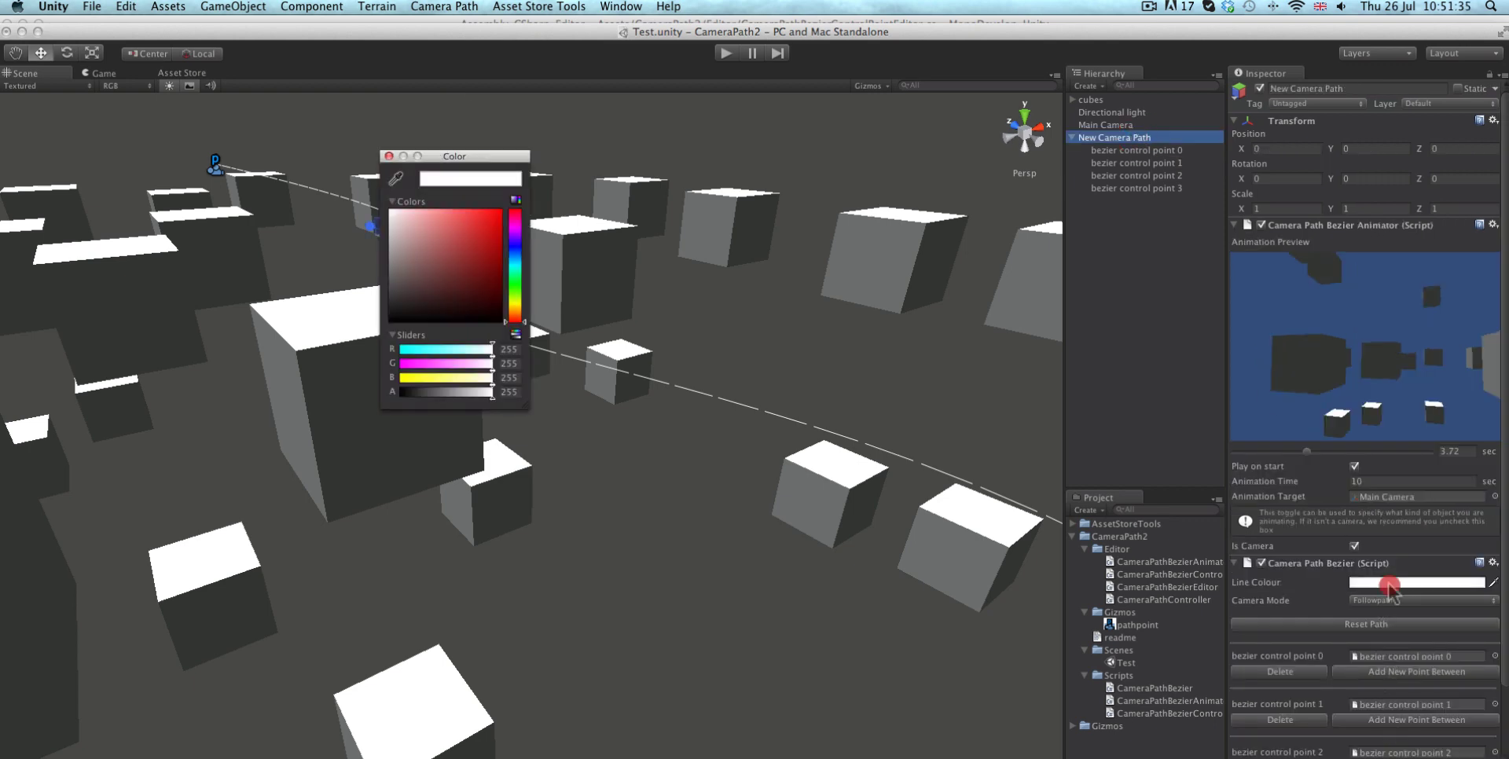
drag(391, 208, 511, 177)
click(388, 156)
Step: Scrub the Animation Preview slider to 4.16 sec to view the red path
alt+drag(471, 422, 424, 361)
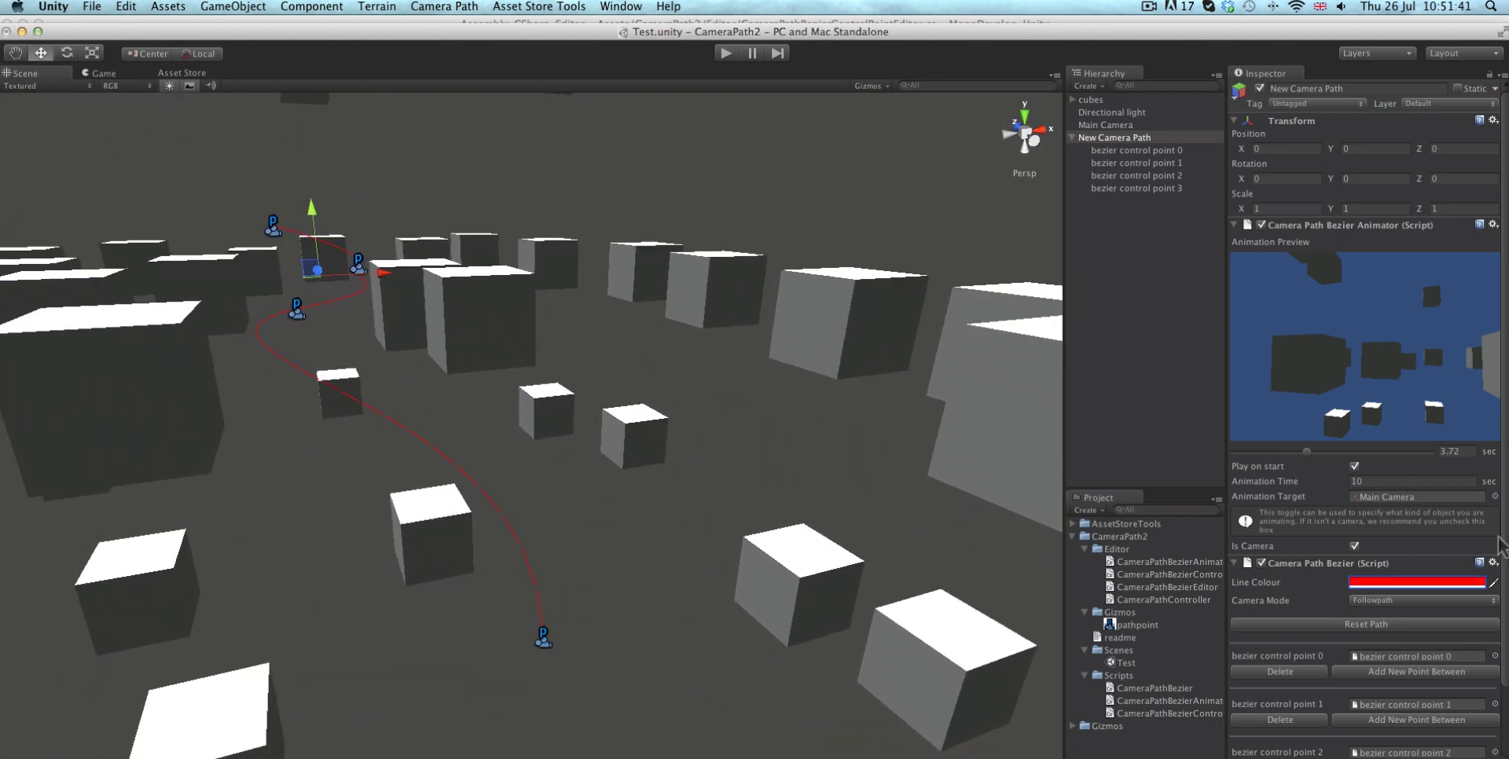
drag(1505, 540, 1506, 503)
mouse_move(1307, 452)
mouse_down()
mouse_move(1418, 453)
mouse_move(1271, 449)
mouse_move(1339, 455)
mouse_move(1315, 452)
mouse_up()
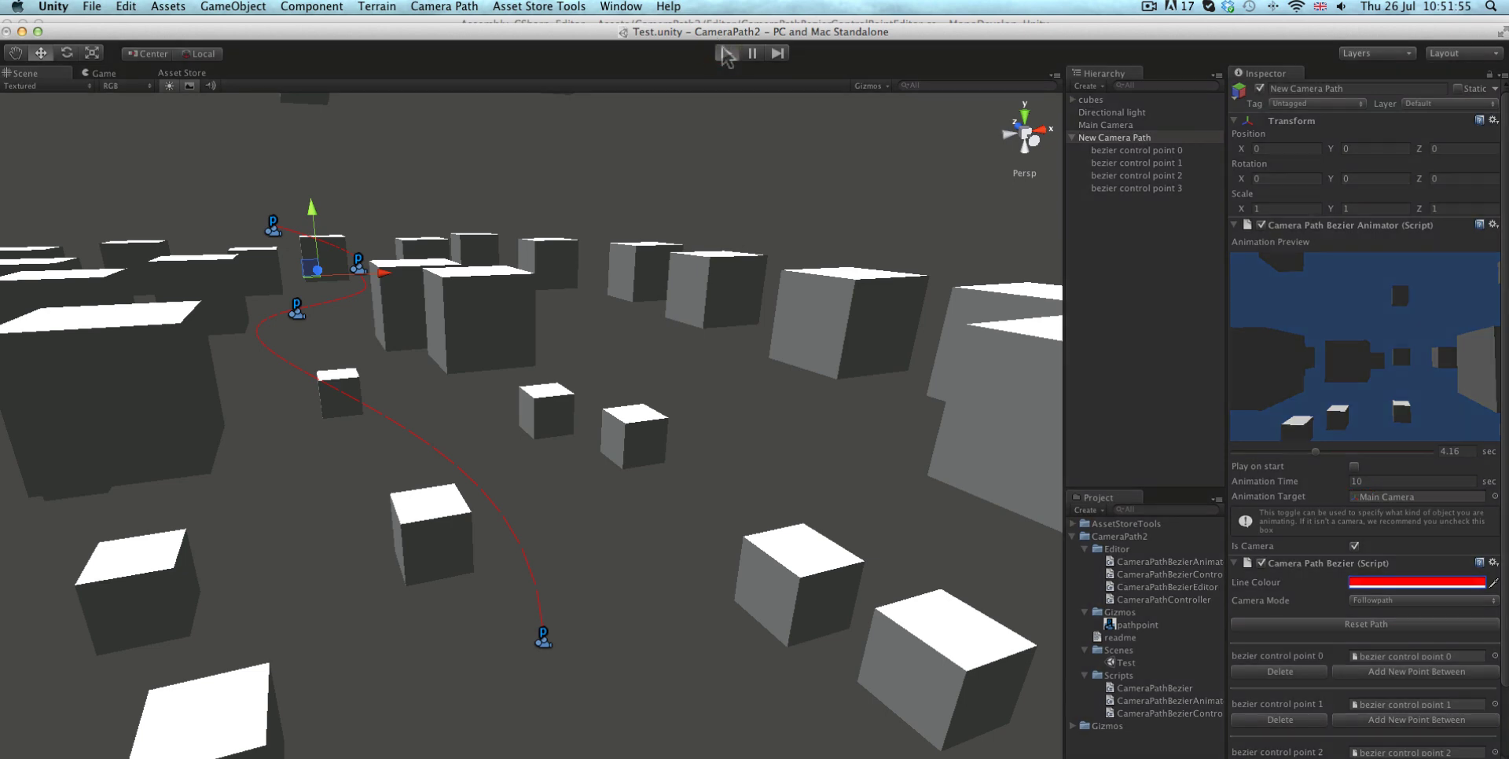
Step: Play and stop the scene, then set the path's Animation Time to 10.27 sec
click(725, 54)
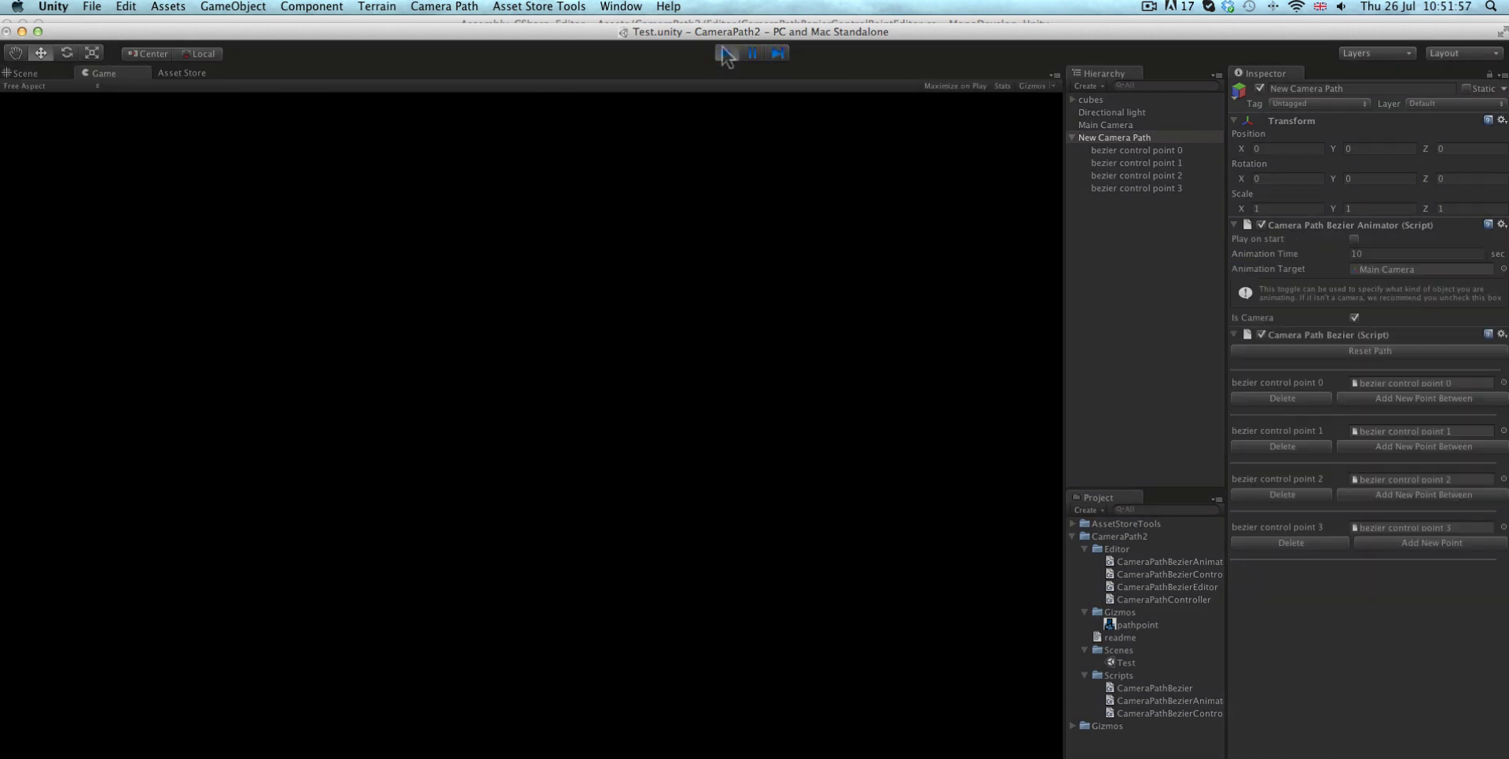
click(725, 53)
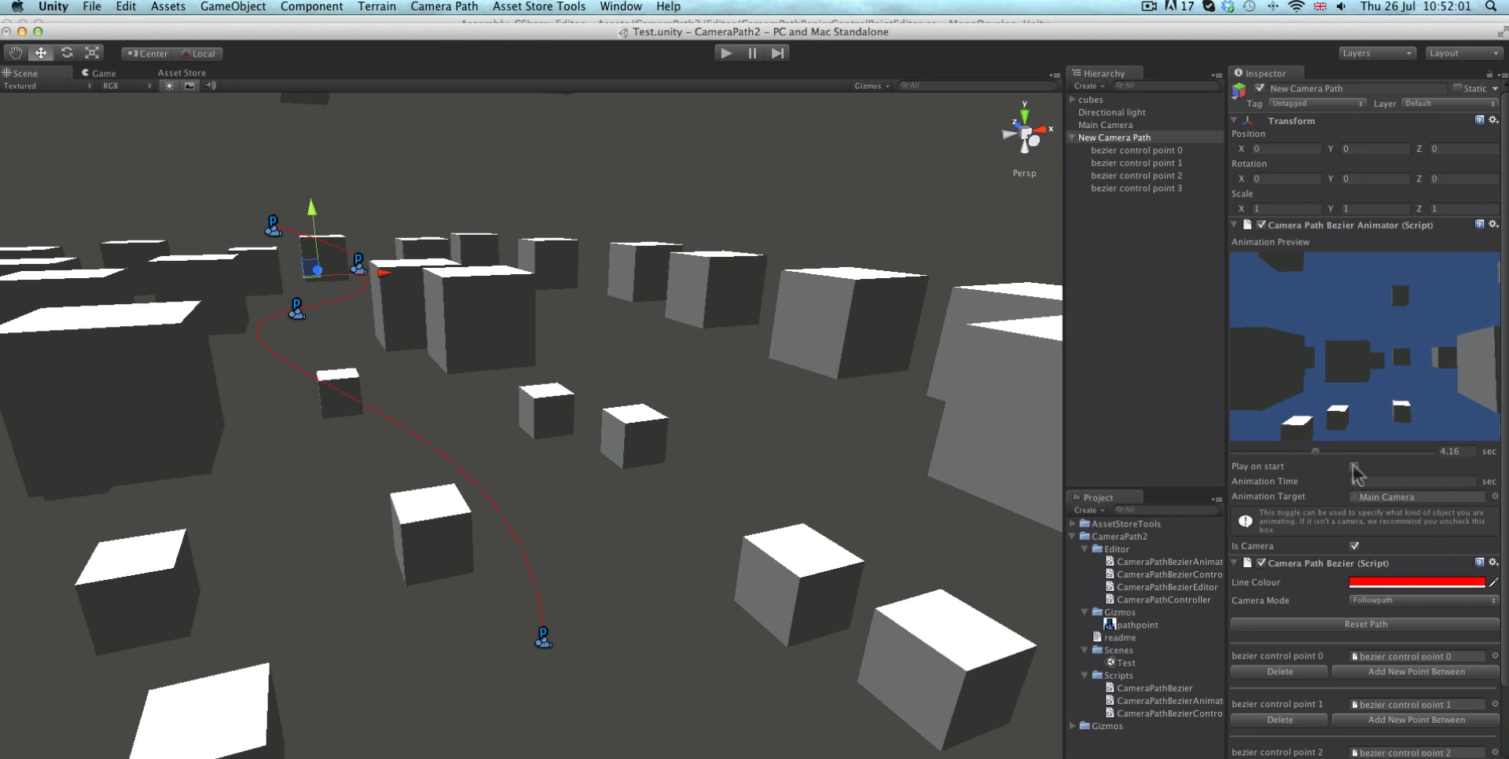
drag(1305, 483, 1506, 488)
Step: Drag a Cube from the expanded cubes group into New Camera Path's Animation Target field
click(835, 324)
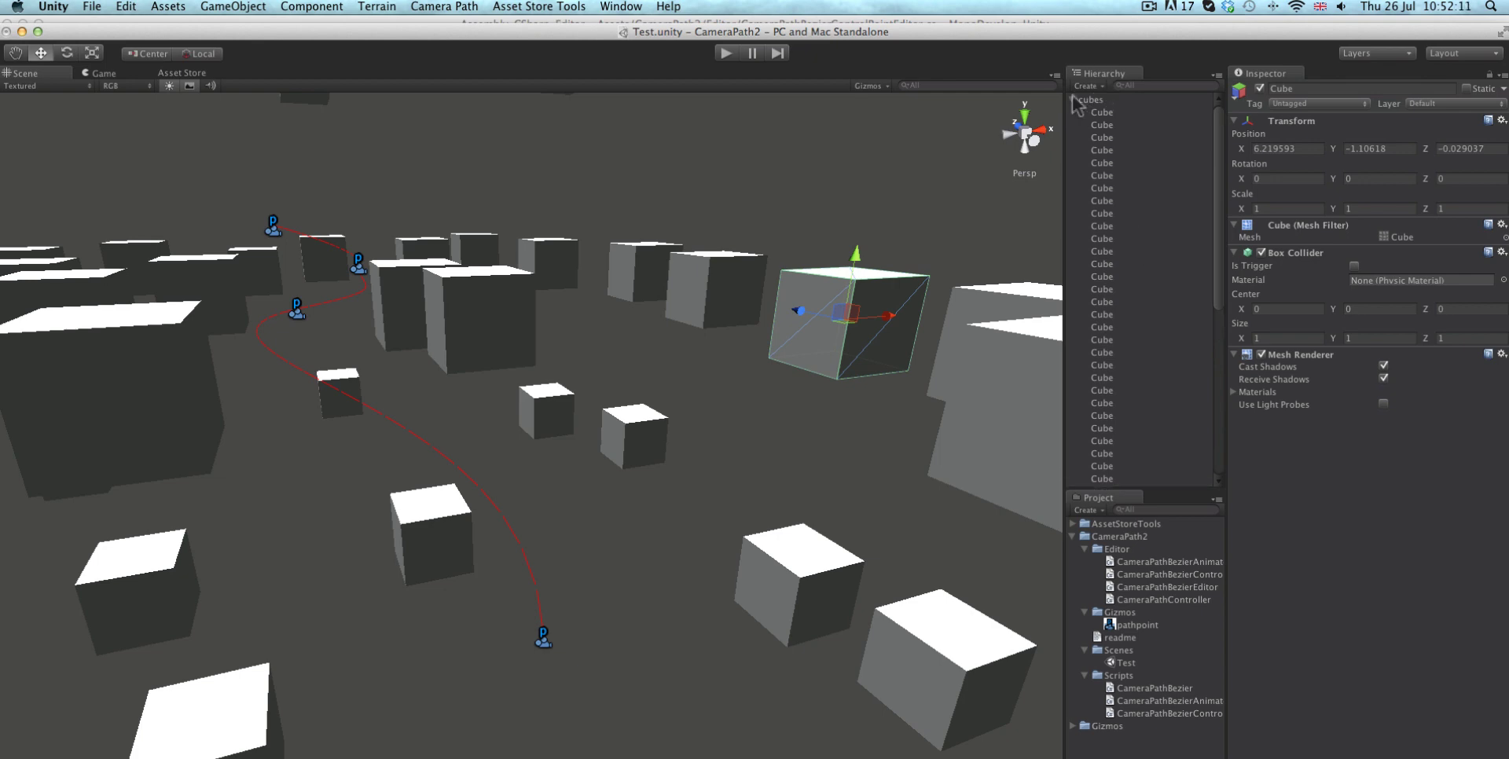
click(1072, 100)
click(1072, 99)
scroll(1120, 268, down, 1)
click(1131, 431)
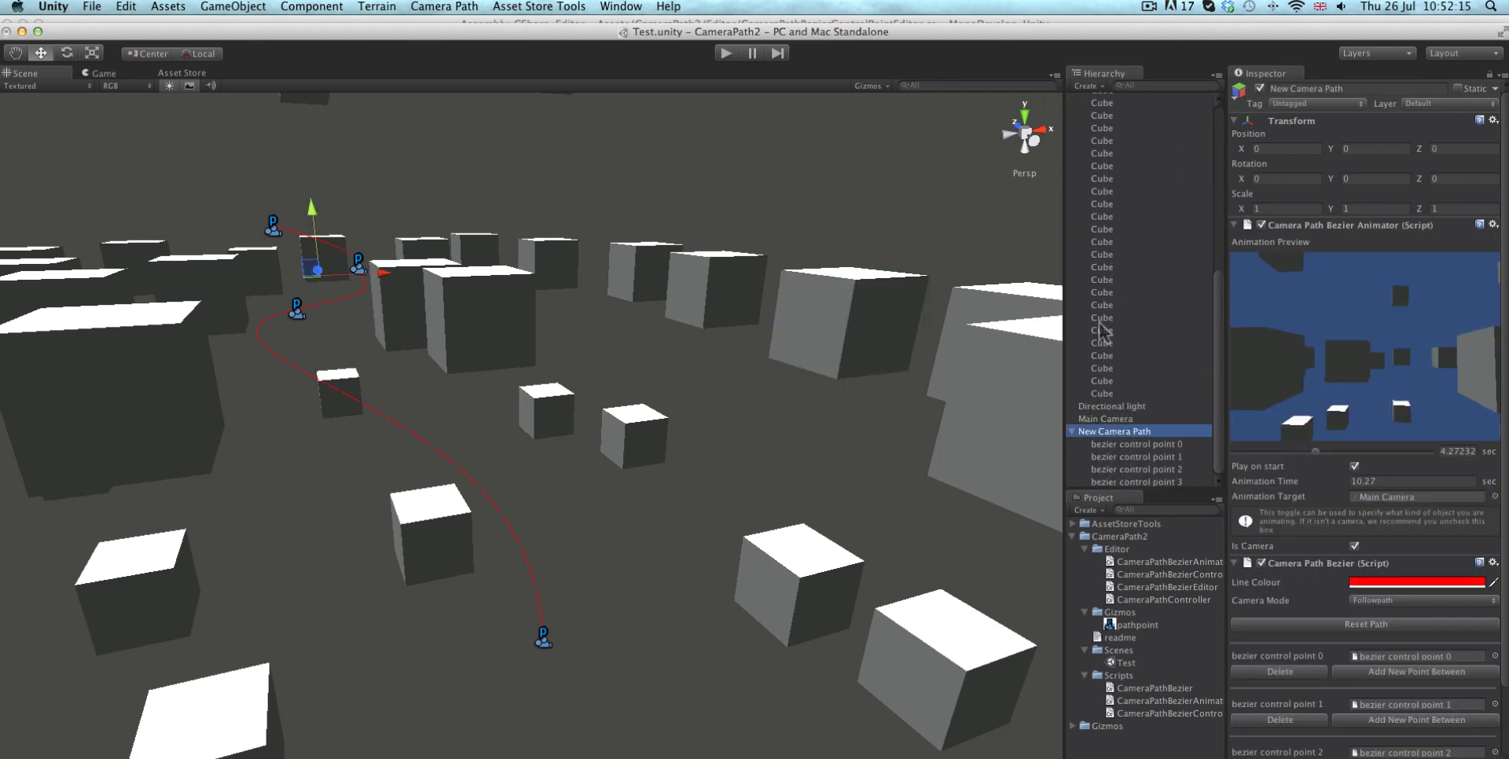
drag(1100, 327, 1372, 505)
Step: Play the scene and watch the Cube target move in the Scene view, then stop
click(726, 53)
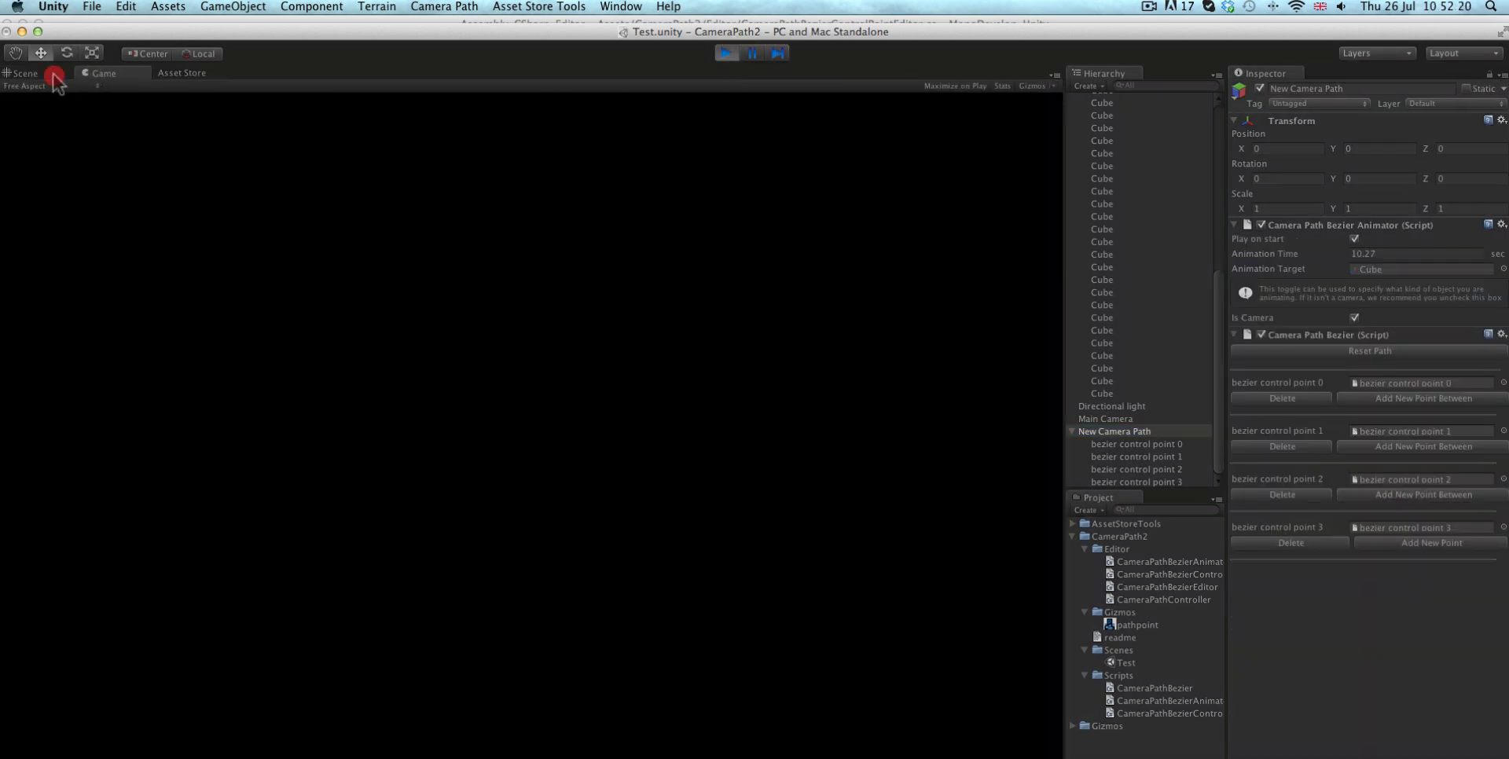
click(52, 75)
alt+drag(265, 232, 332, 301)
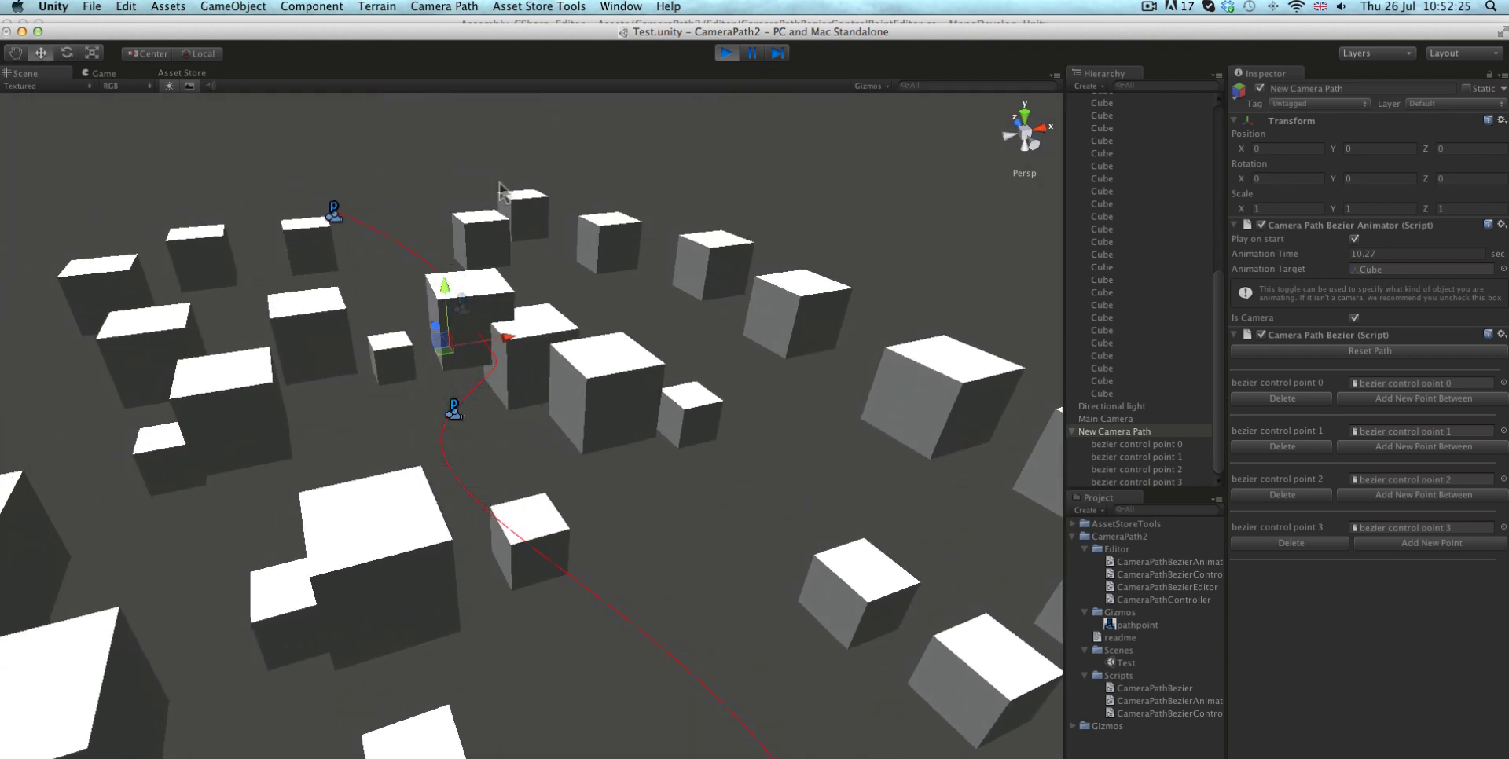
scroll(1138, 314, up, 10)
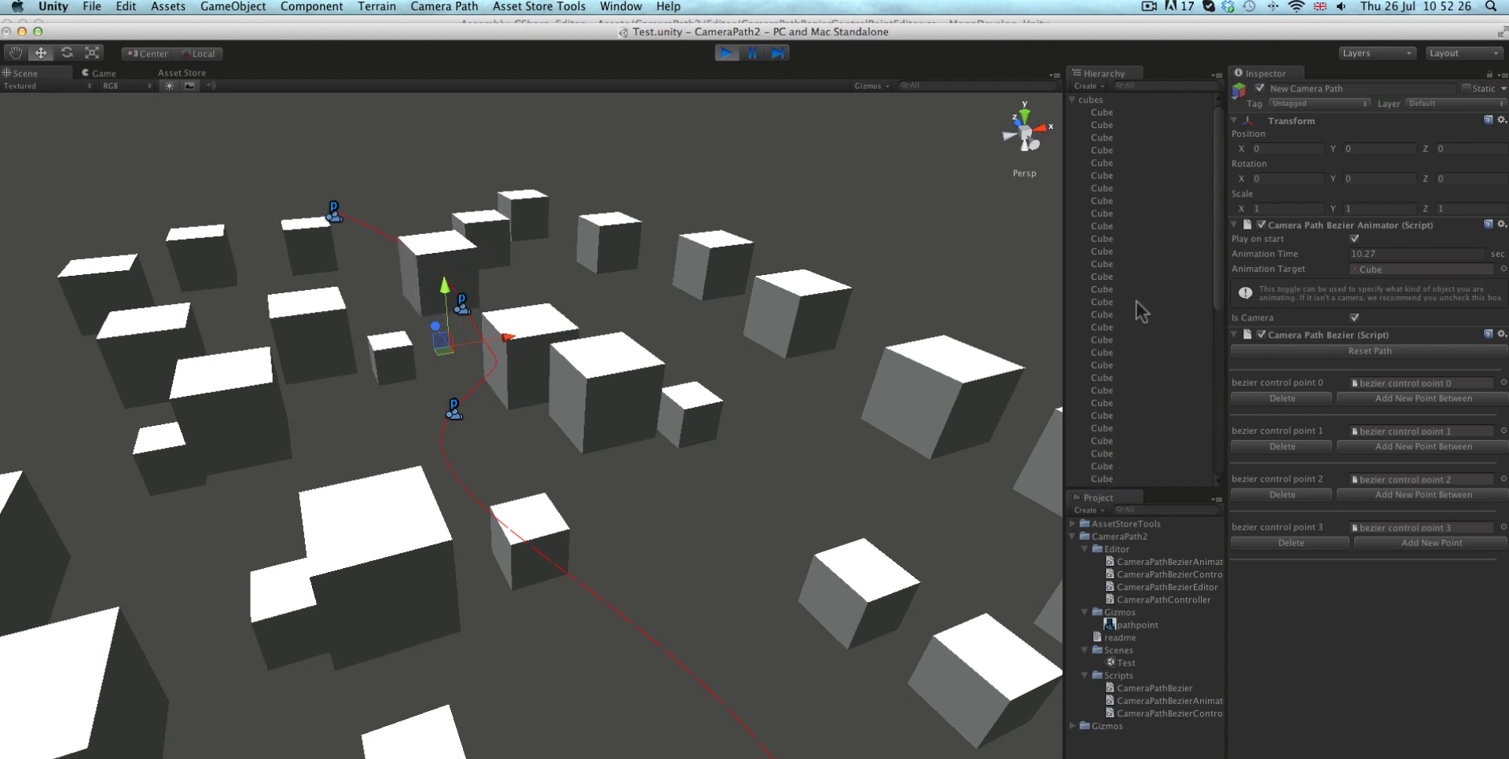
click(1073, 101)
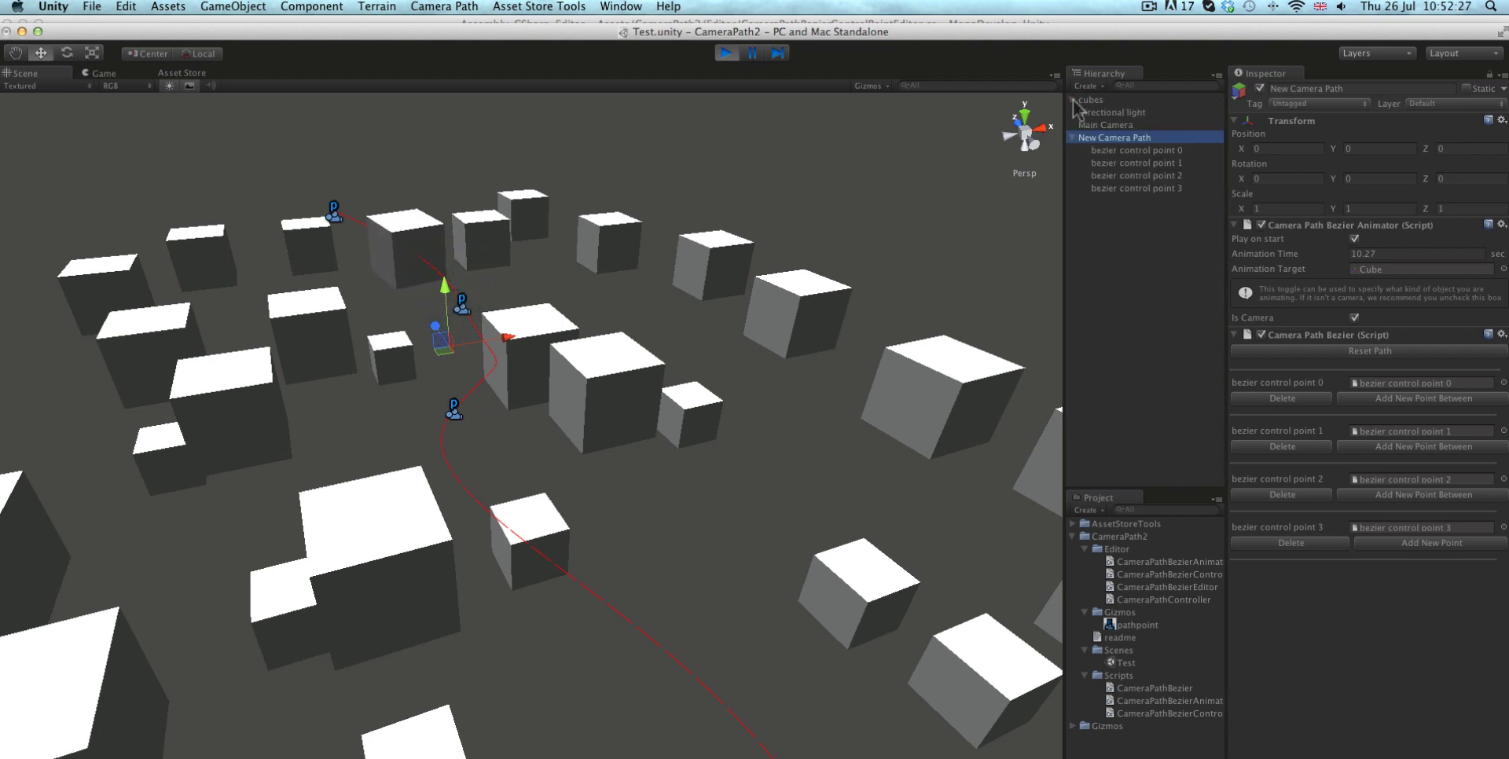
click(726, 53)
scroll(1354, 631, down, 2)
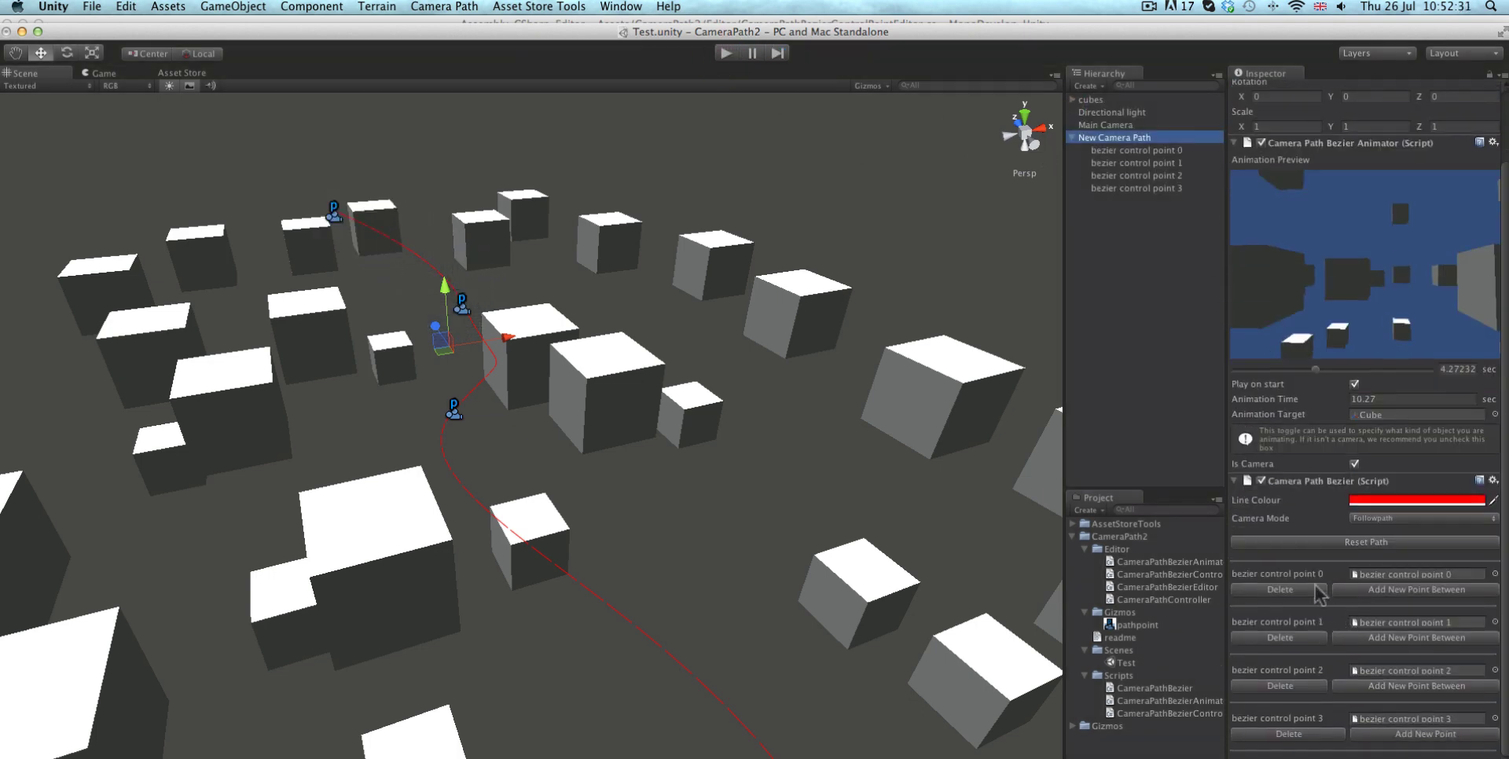
scroll(1320, 595, up, 1)
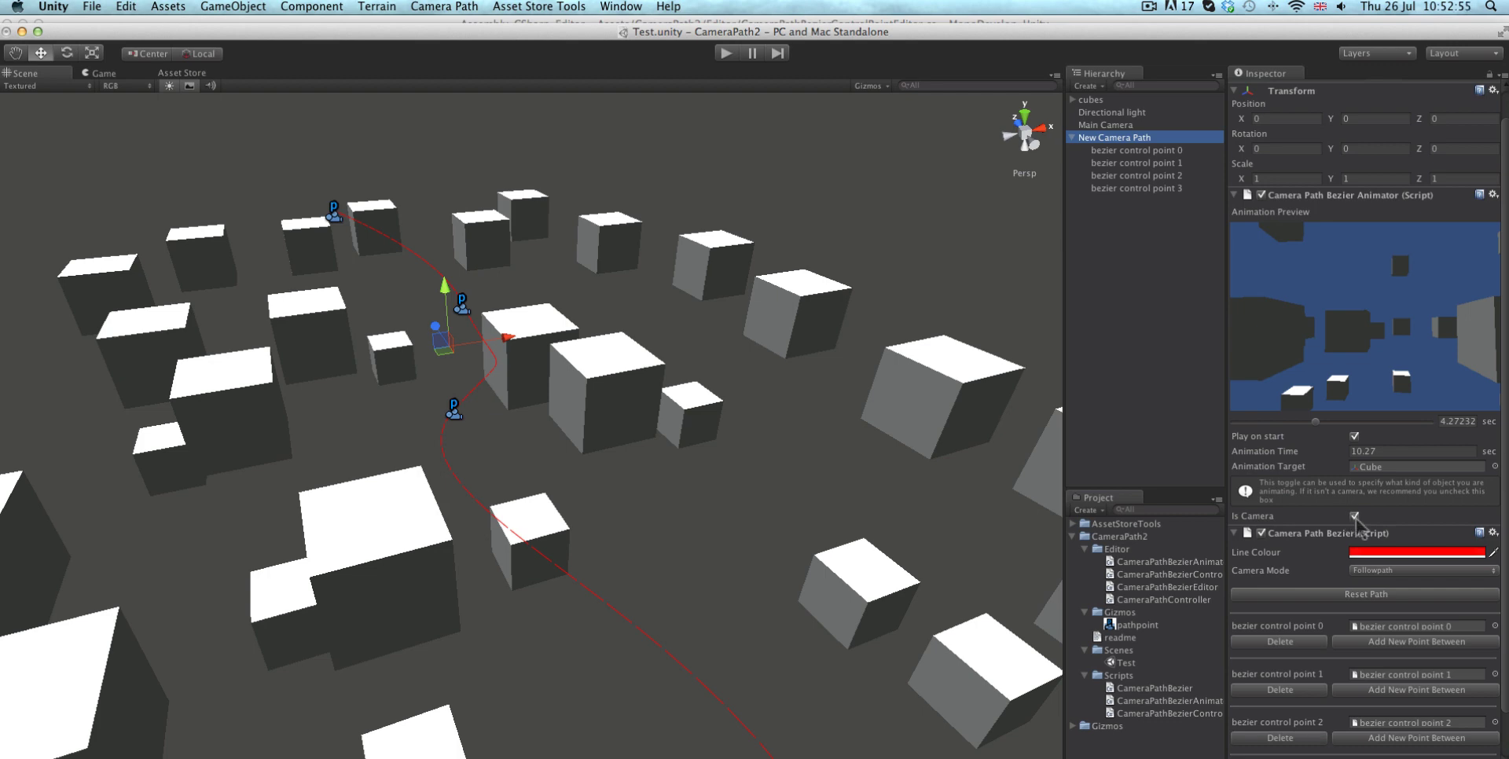
Step: Uncheck Is Camera on the Camera Path Bezier Animator component
click(1354, 516)
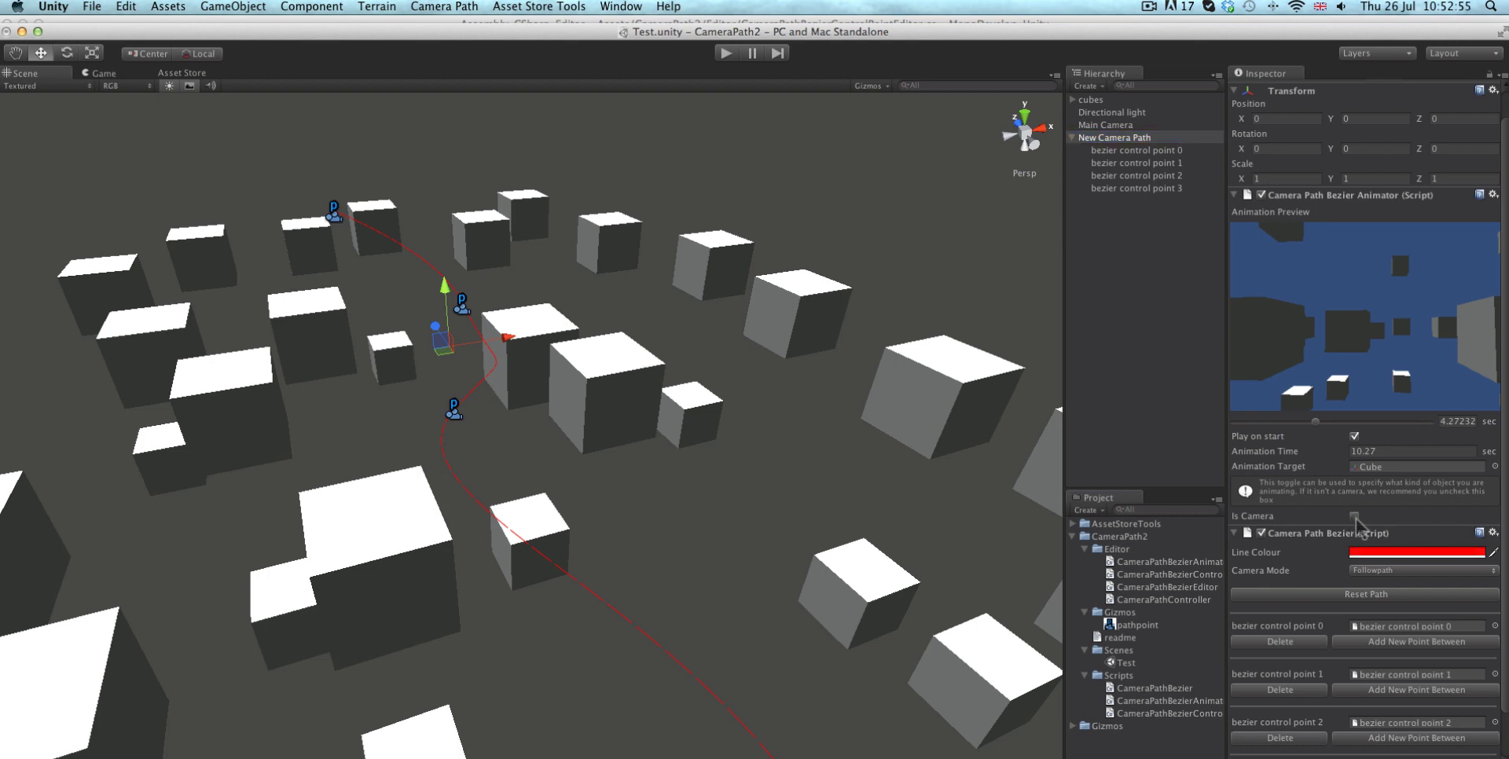
Step: Play the scene and fly the Scene view after the Cube moving along the red path
click(727, 54)
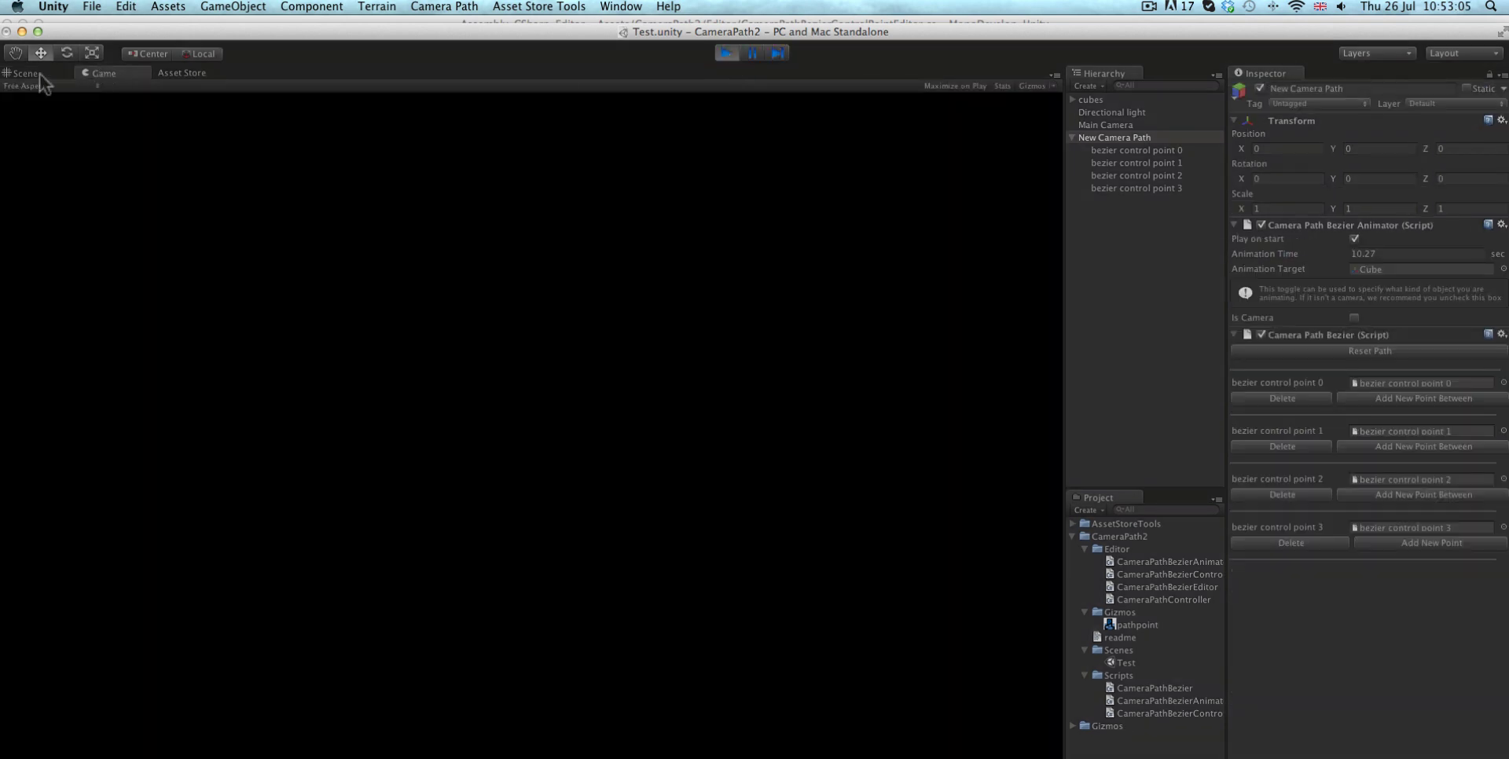
click(39, 74)
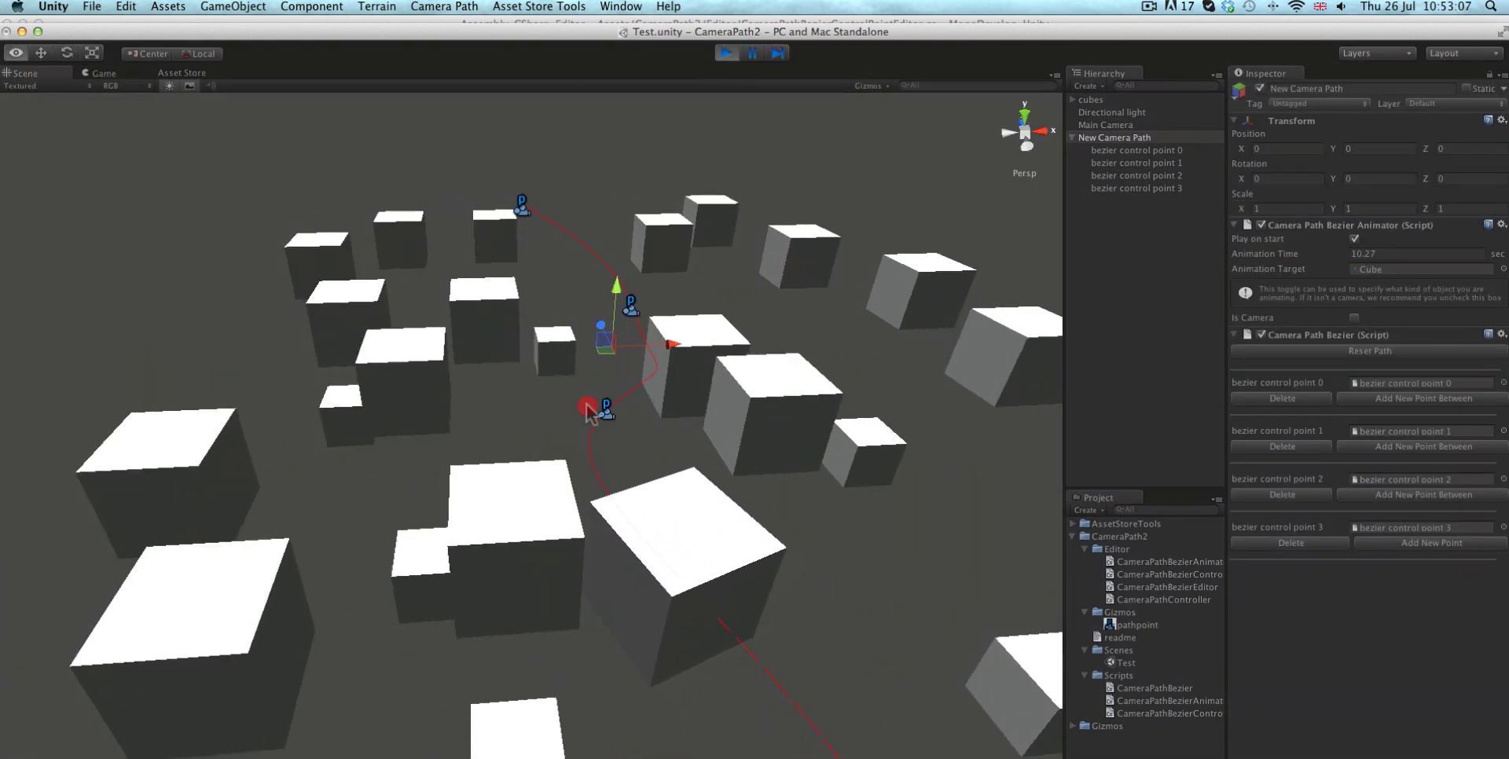
right_drag(588, 406, 576, 379)
alt+drag(576, 380, 586, 376)
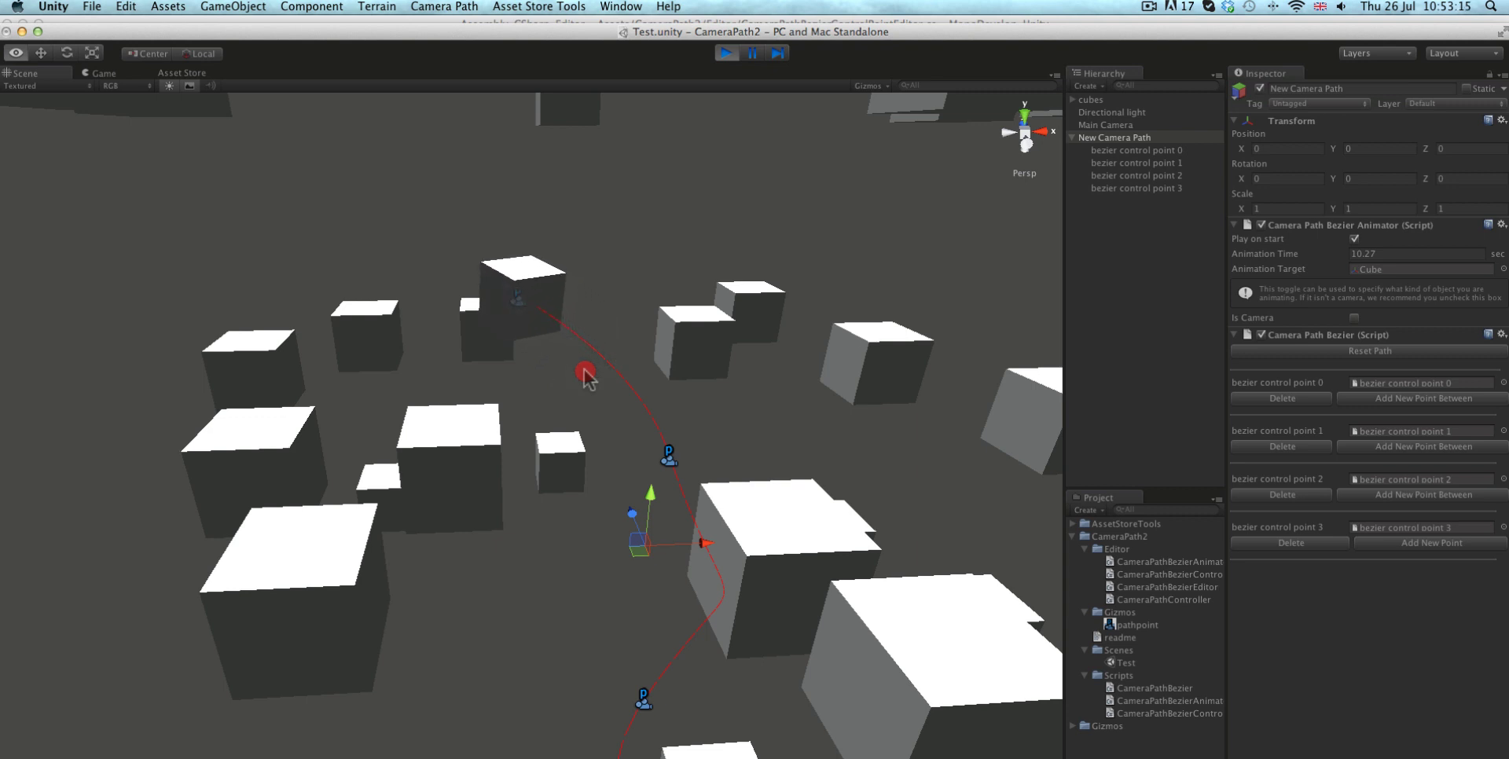
right_drag(584, 370, 593, 324)
key(w)
key(s)
key(s)
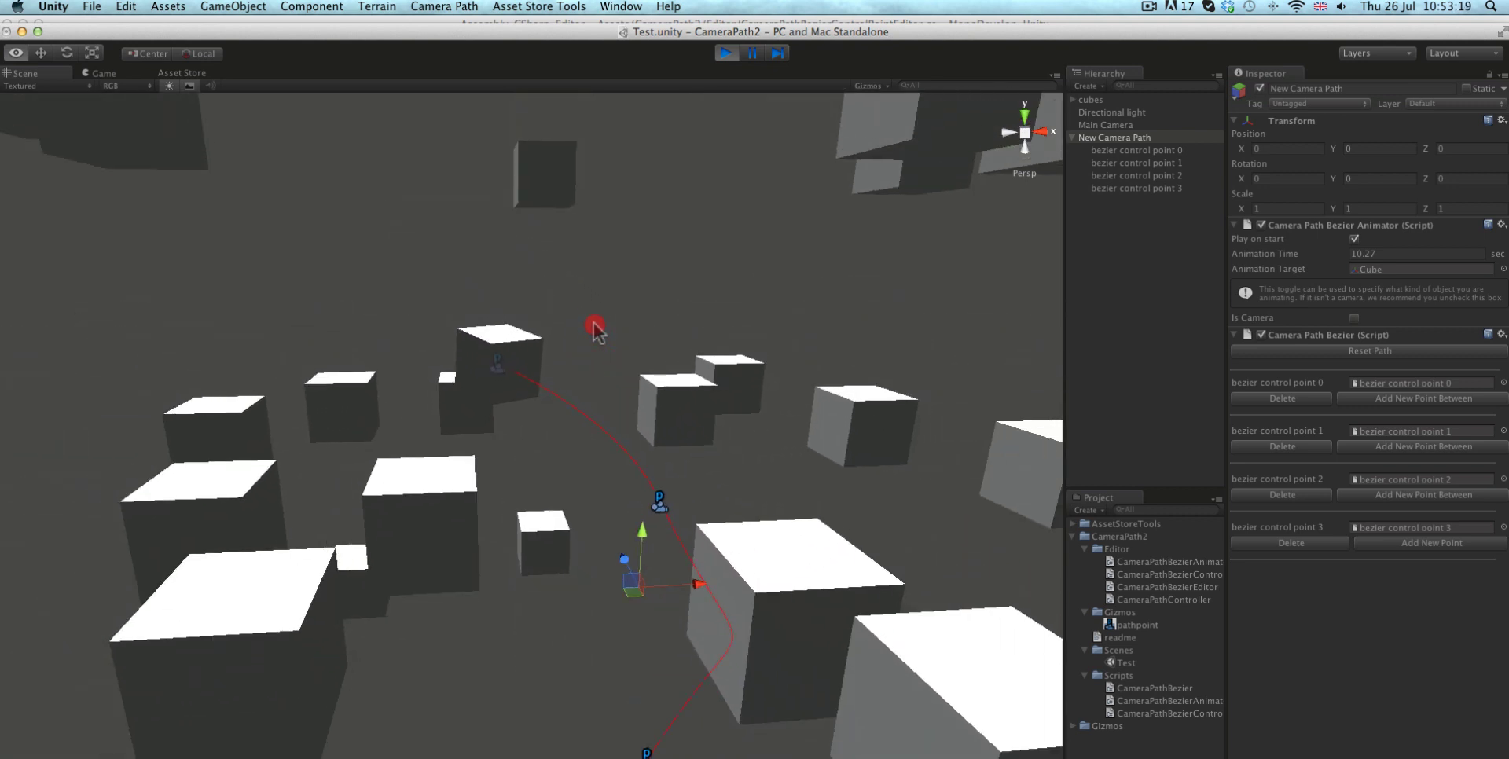
mouse_move(595, 328)
alt+mouse_down()
mouse_move(626, 333)
mouse_move(573, 379)
alt+mouse_up()
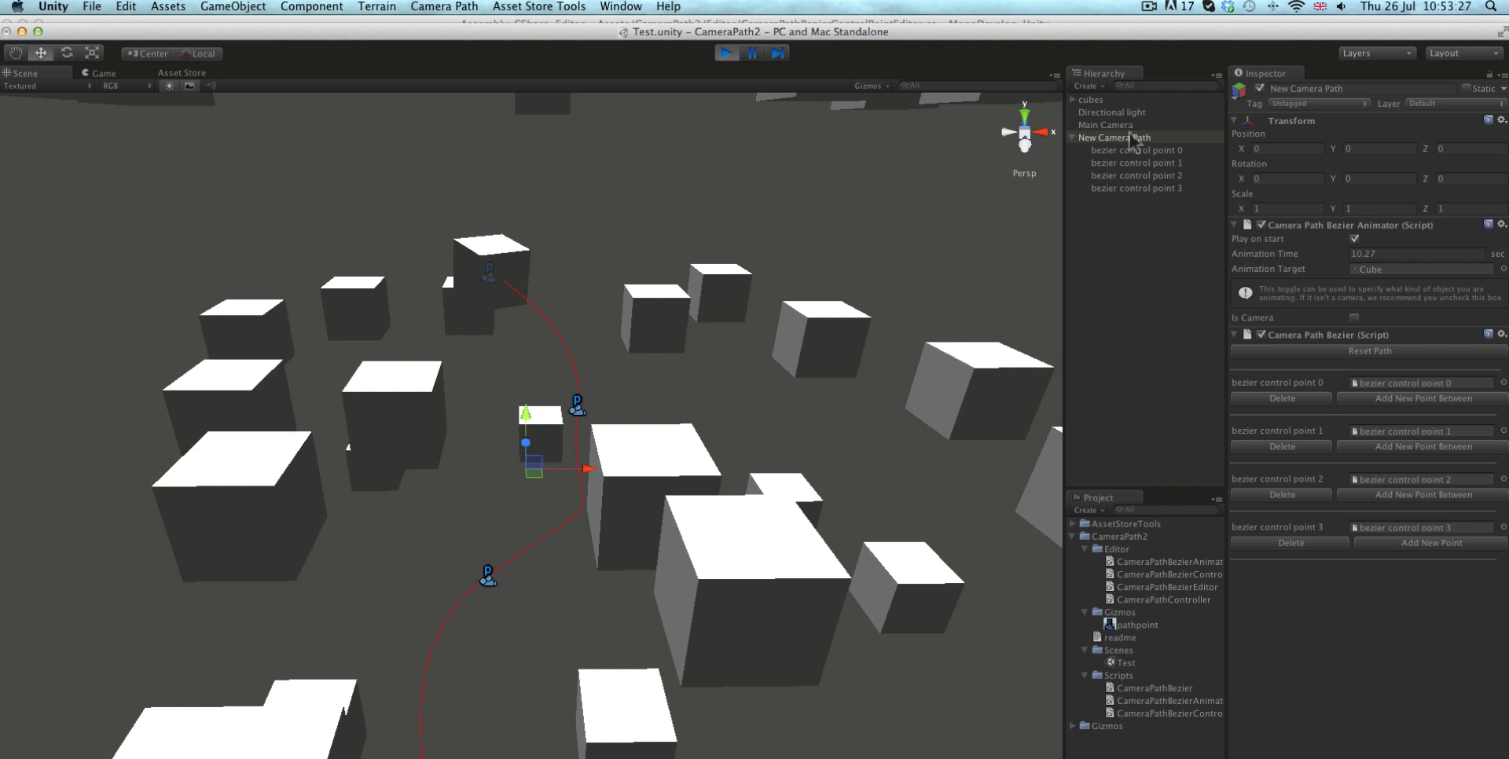
Step: Stop playback, delete bezier control point 2 in the Inspector, then select control point 1
click(728, 54)
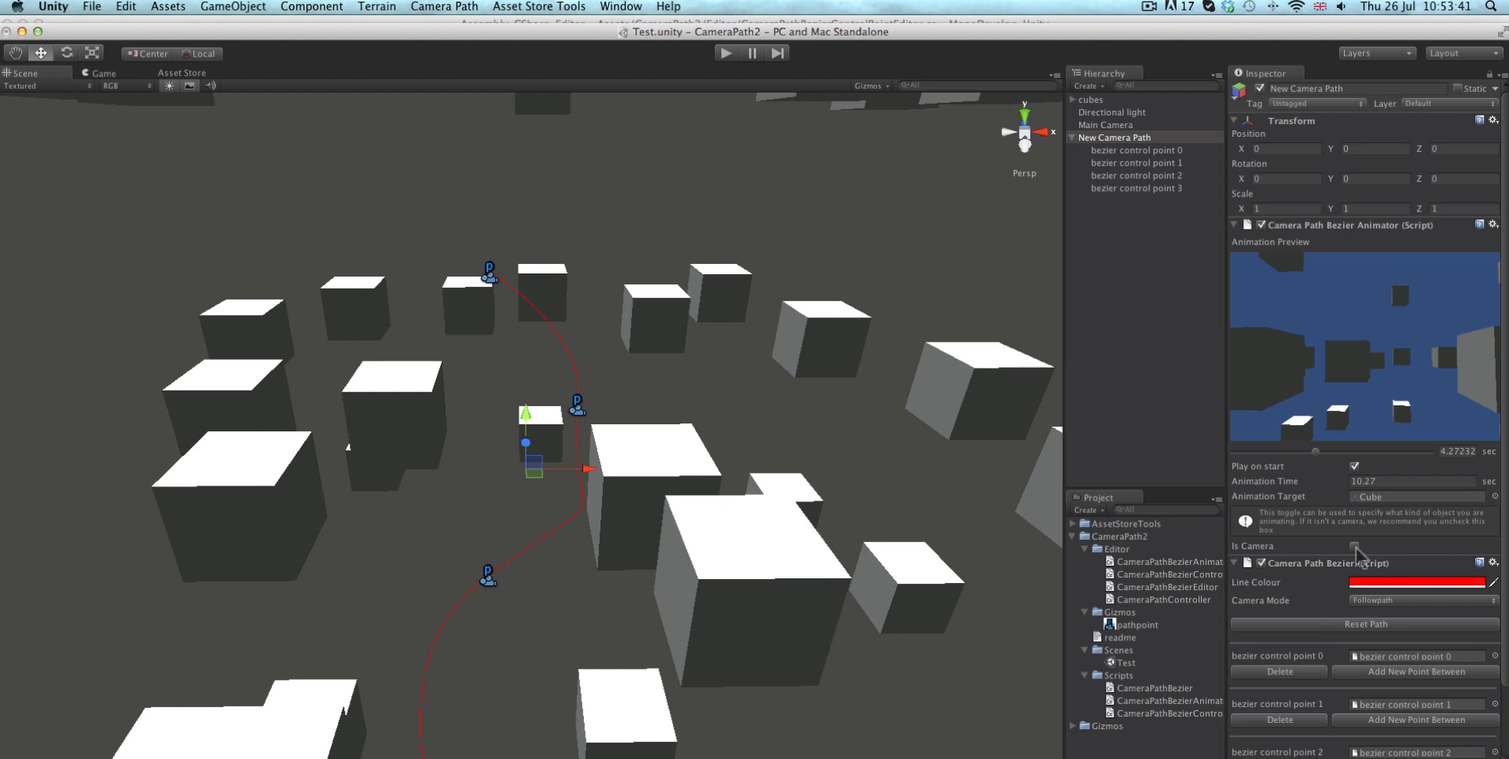
scroll(1357, 651, down, 3)
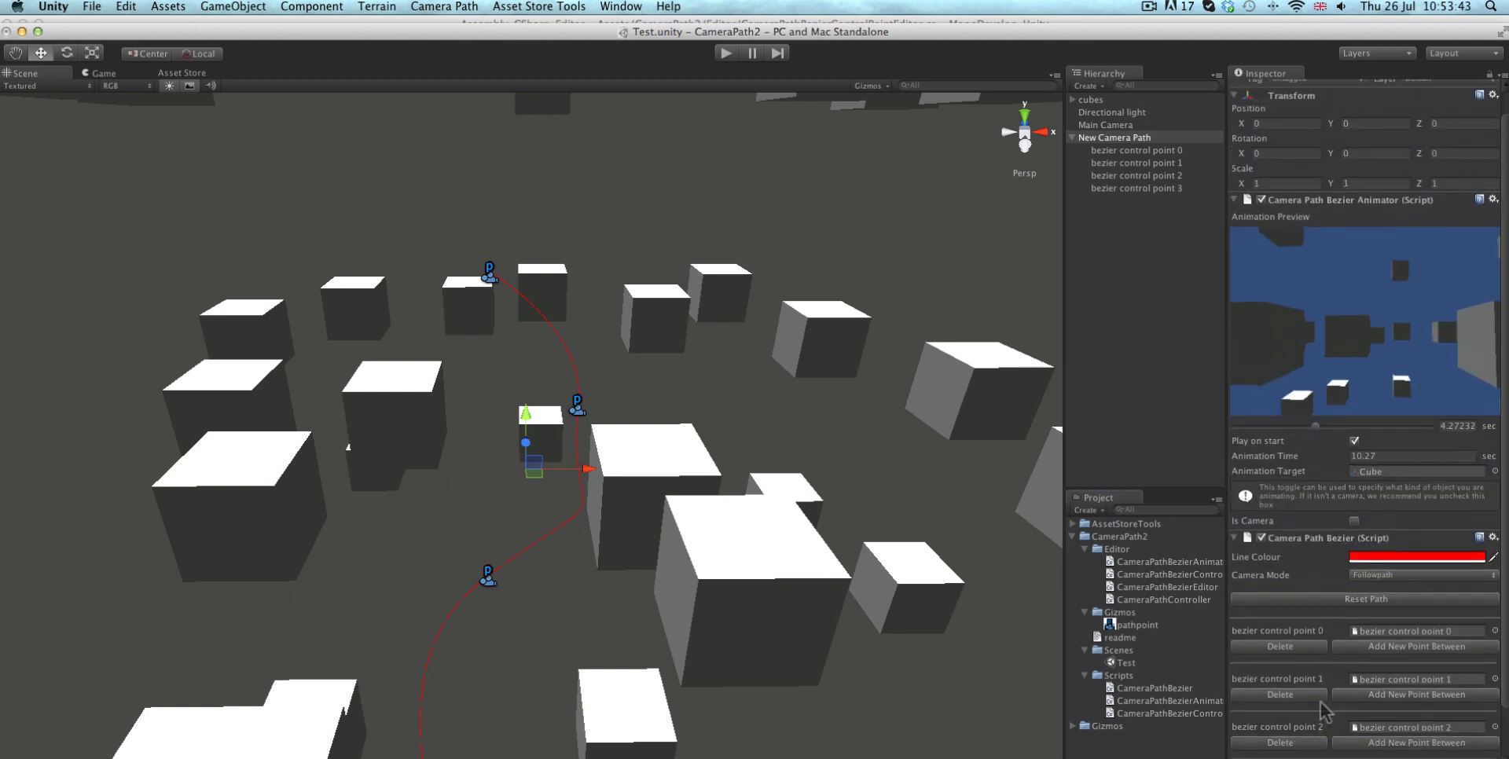
click(1293, 686)
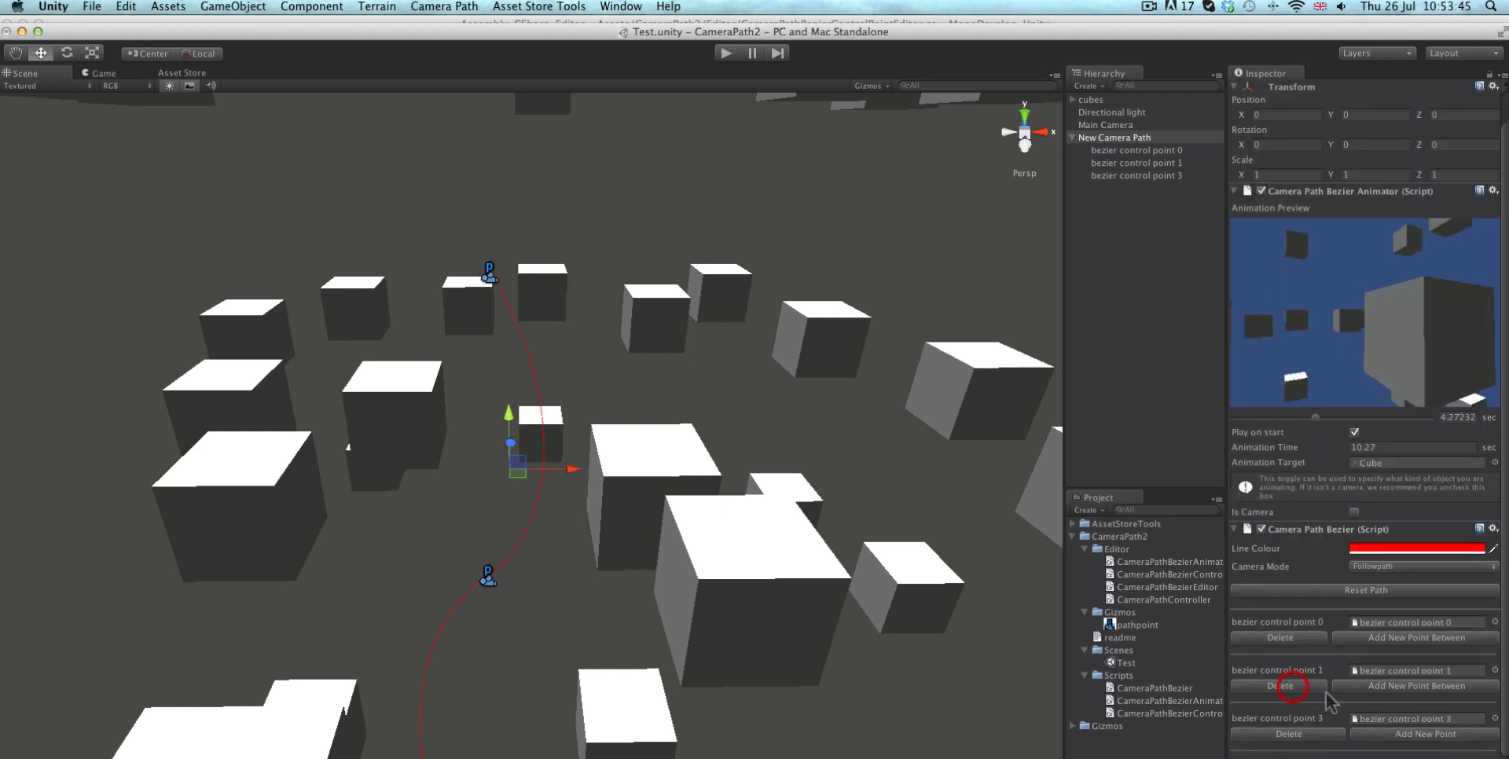
click(494, 578)
alt+drag(517, 596, 797, 617)
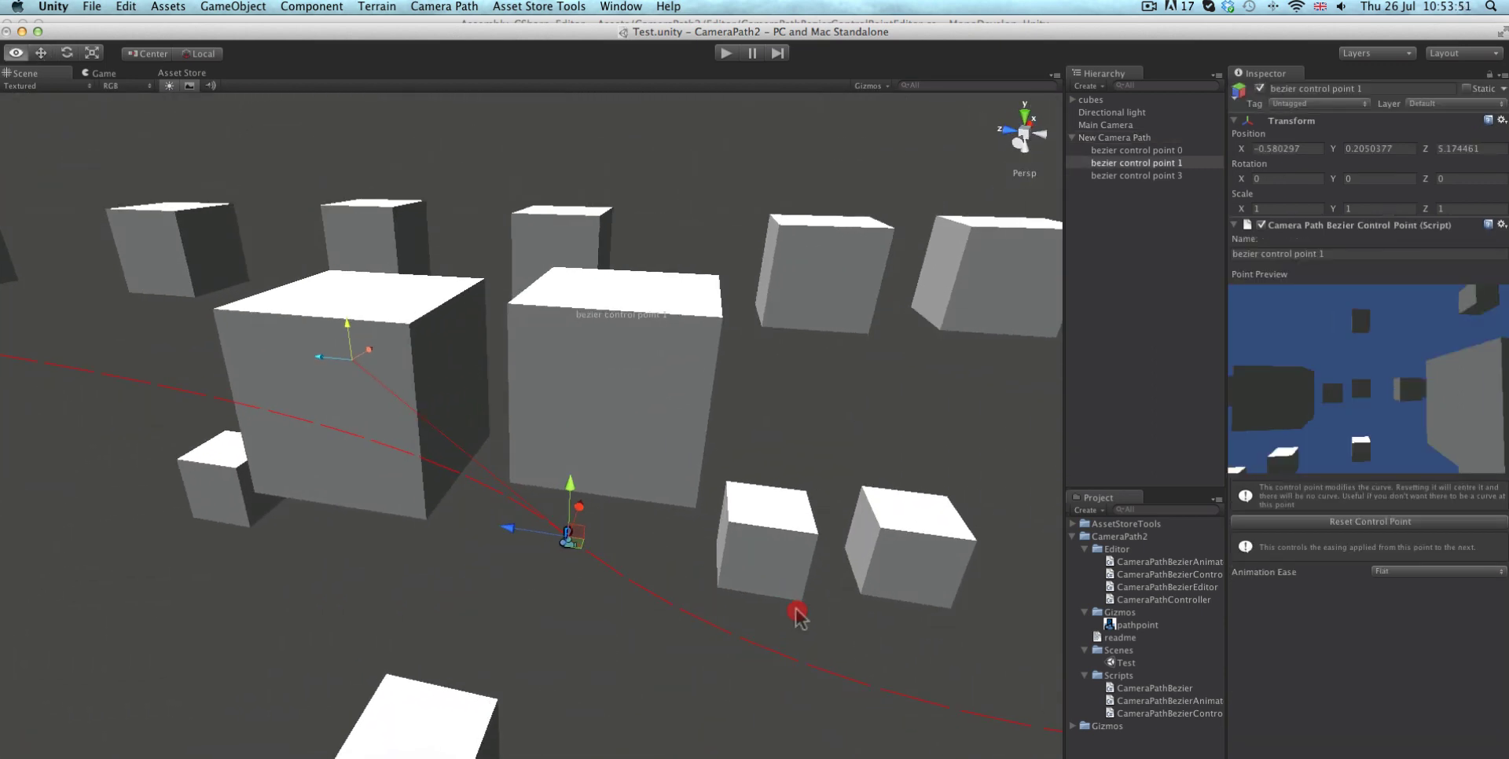